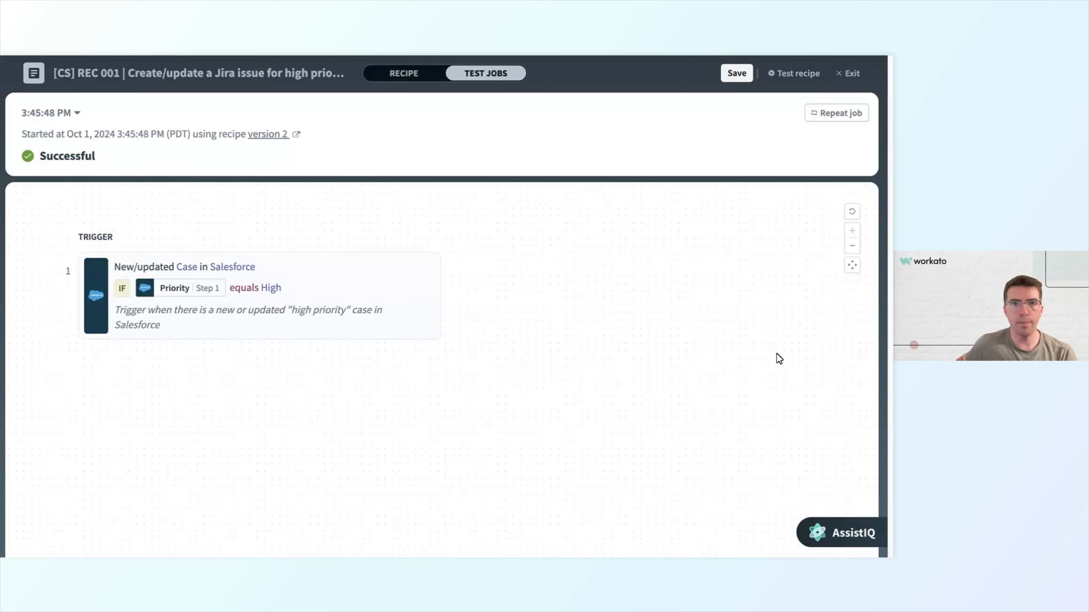
- Add an app action below the Salesforce trigger in the recipe and choose Jira as its app
{"action": "left_click", "coordinate": [412, 73]}
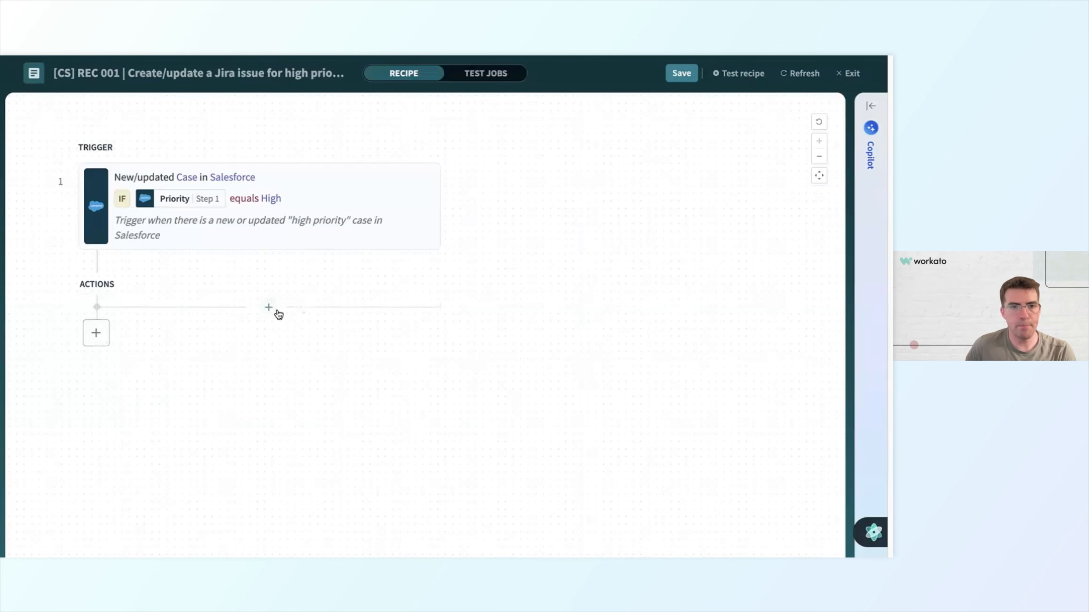
{"action": "left_click", "coordinate": [265, 306]}
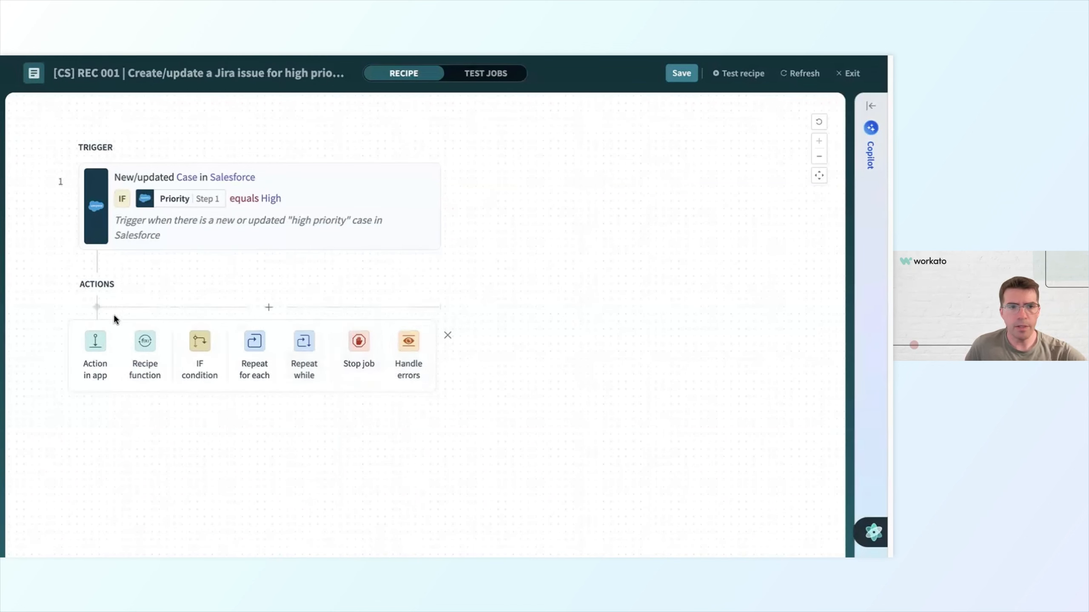
{"action": "left_click", "coordinate": [94, 352]}
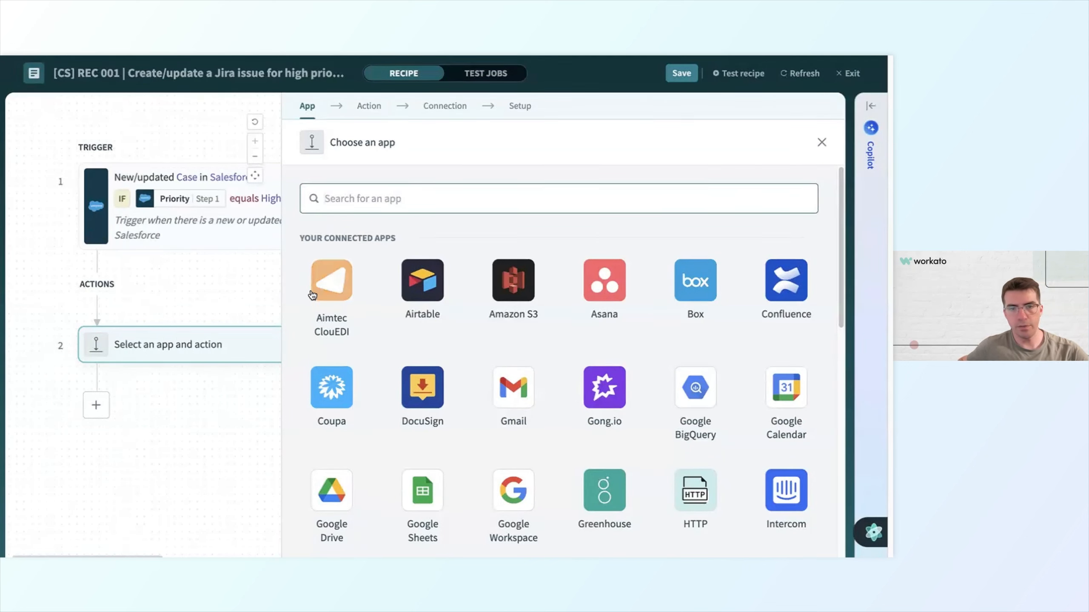
{"action": "type", "text": "jira"}
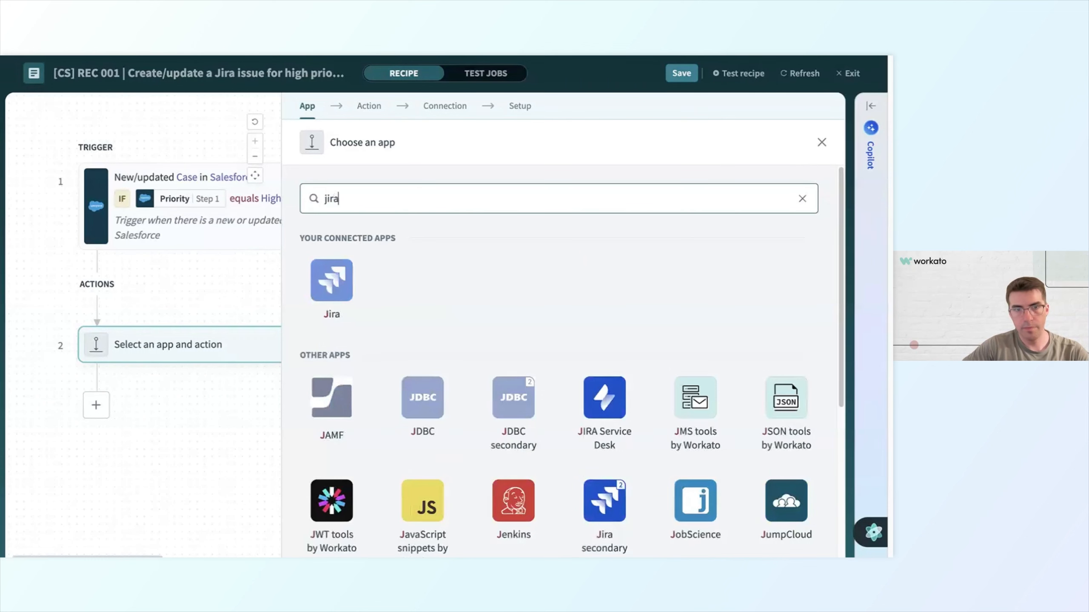
{"action": "left_click", "coordinate": [336, 287]}
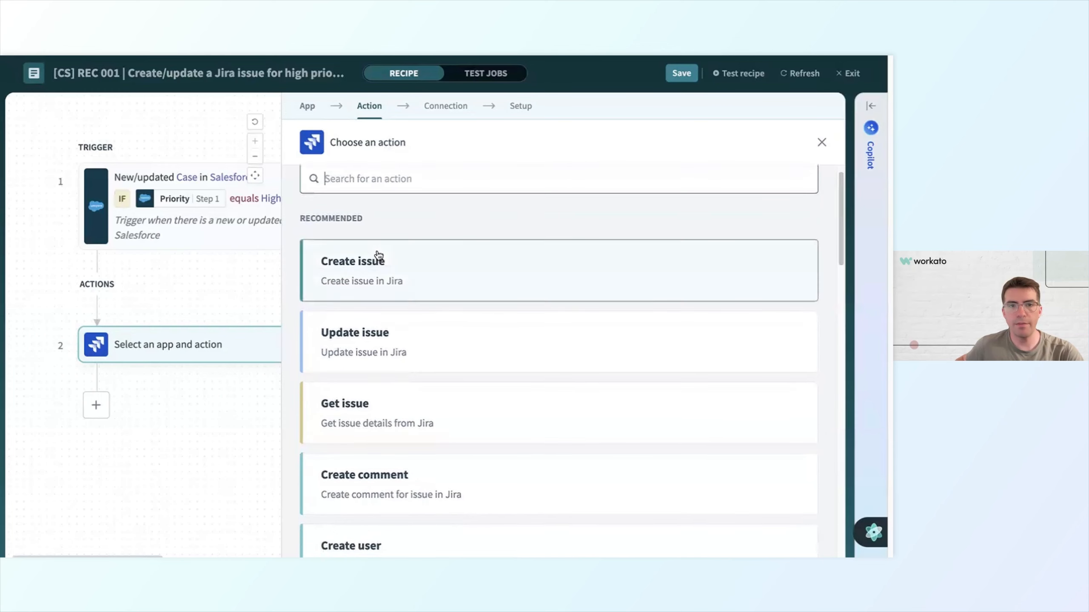
- Choose the Create issue action and connect it through Jira - IDEA Lifestyle Integration User
{"action": "scroll", "coordinate": [514, 234], "scroll_direction": "down", "scroll_amount": 1}
{"action": "scroll", "coordinate": [514, 236], "scroll_direction": "down", "scroll_amount": 8}
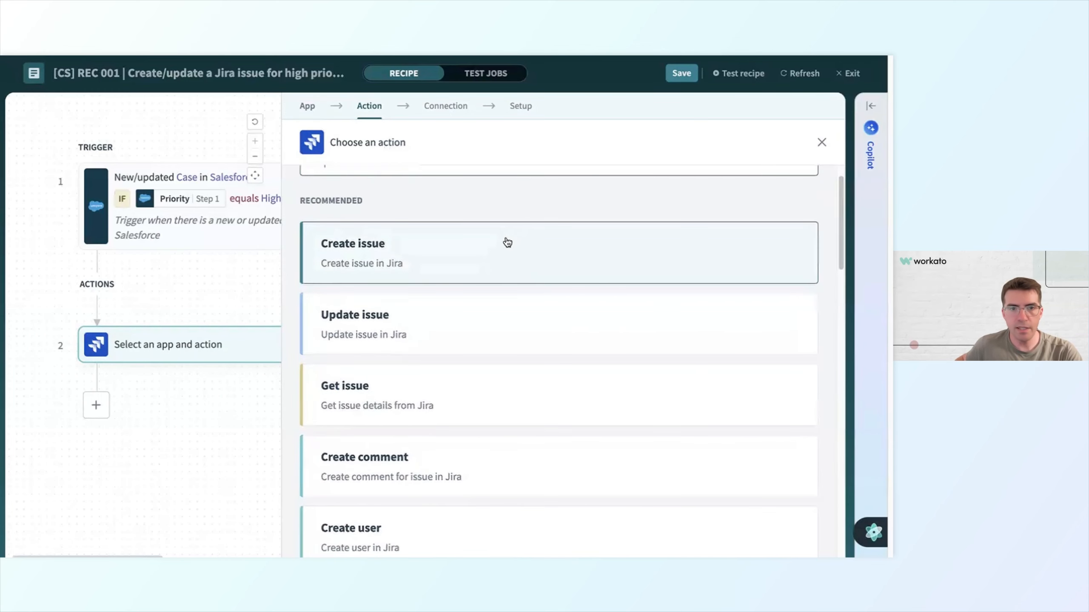
{"action": "scroll", "coordinate": [447, 312], "scroll_direction": "down", "scroll_amount": 10}
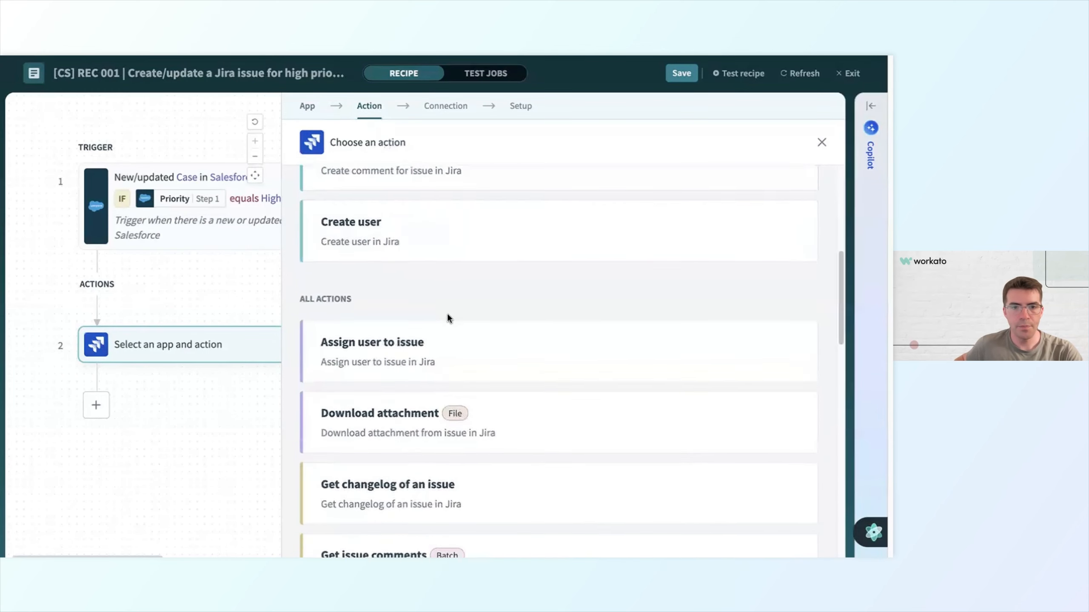
{"action": "scroll", "coordinate": [445, 312], "scroll_direction": "down", "scroll_amount": 12}
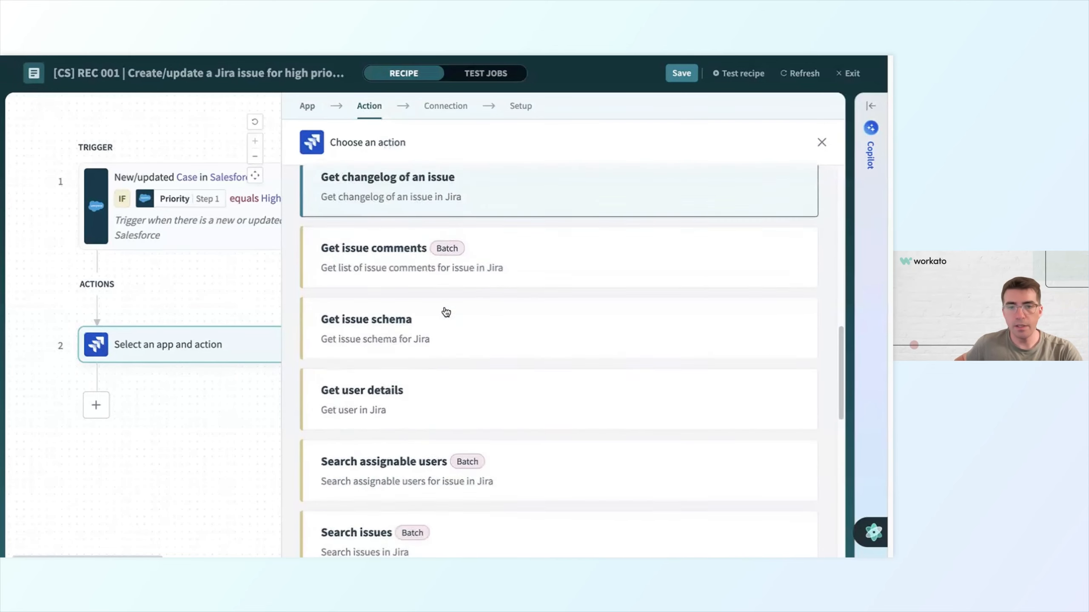
{"action": "scroll", "coordinate": [436, 300], "scroll_direction": "down", "scroll_amount": 10}
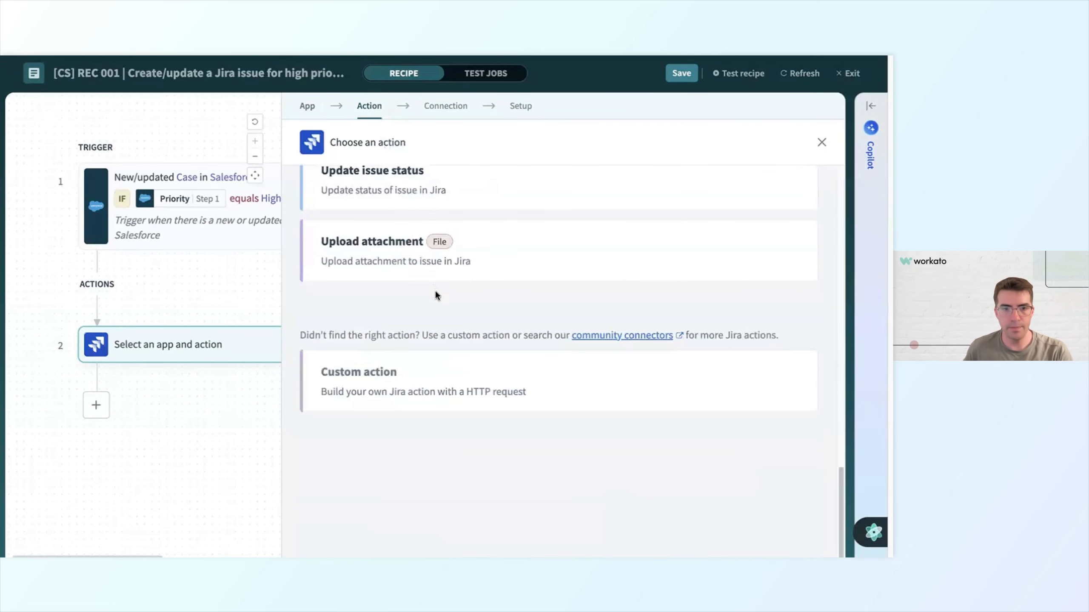
{"action": "scroll", "coordinate": [435, 285], "scroll_direction": "up", "scroll_amount": 20}
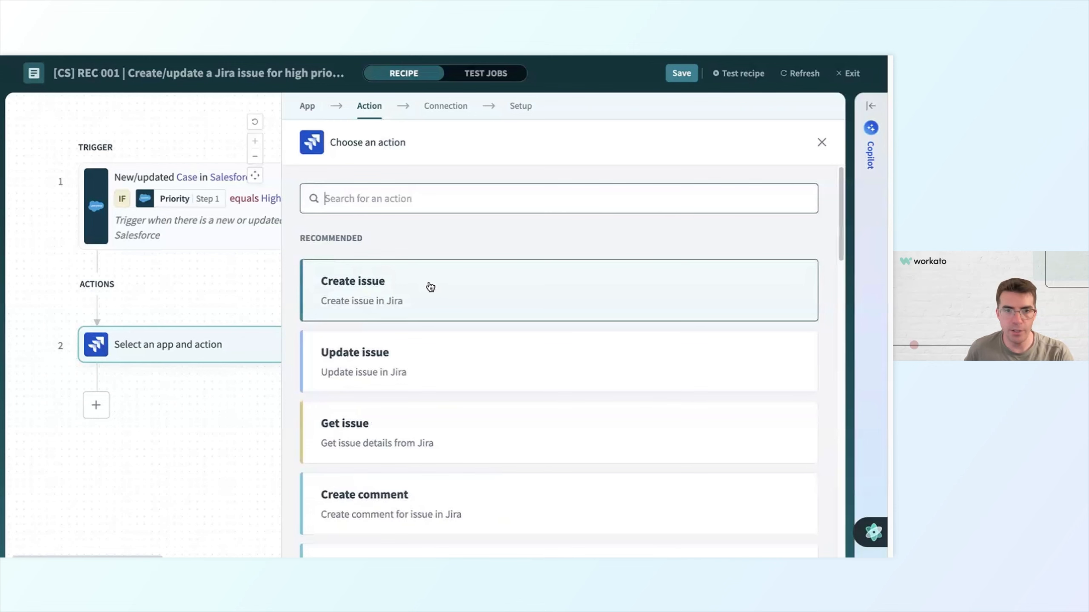
{"action": "left_click", "coordinate": [430, 288]}
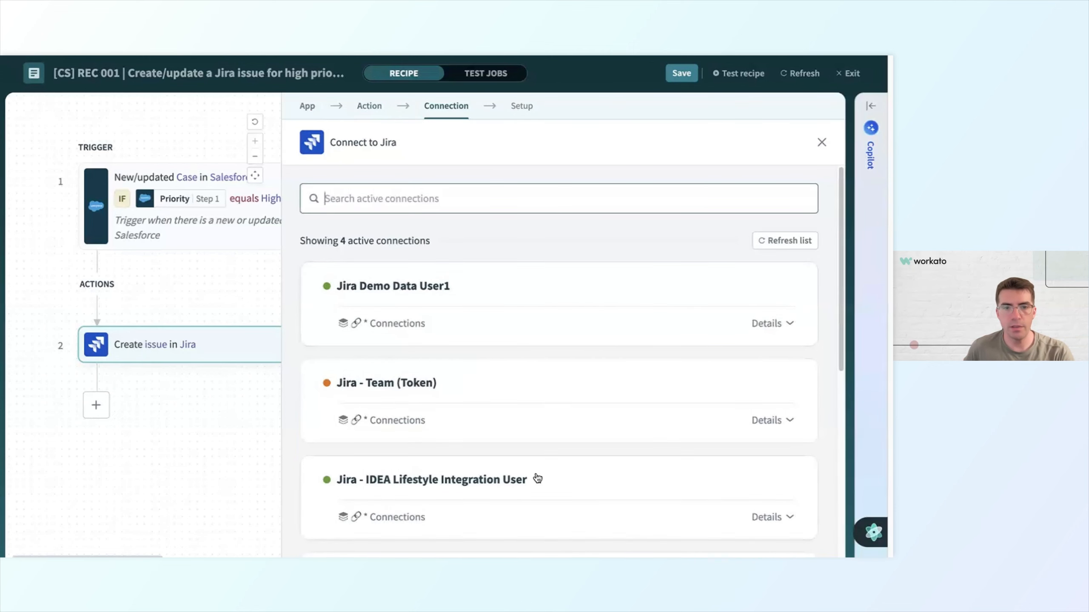
{"action": "left_click", "coordinate": [425, 497]}
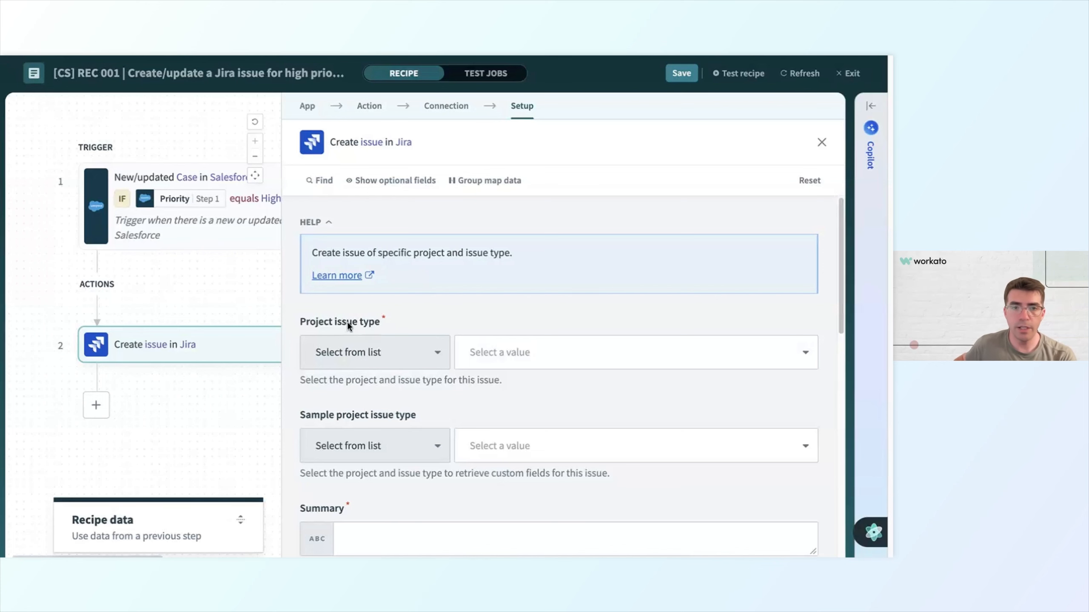
- Set the project issue type to Customer Support : Task, keeping the Select from list mode
{"action": "left_click", "coordinate": [481, 351]}
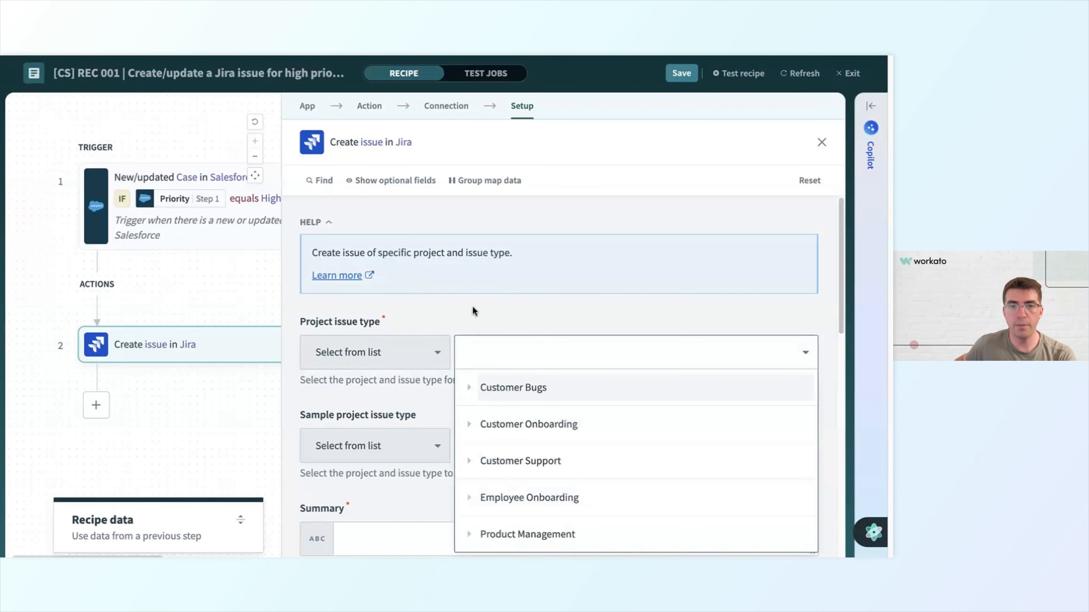
{"action": "scroll", "coordinate": [473, 308], "scroll_direction": "down", "scroll_amount": 1}
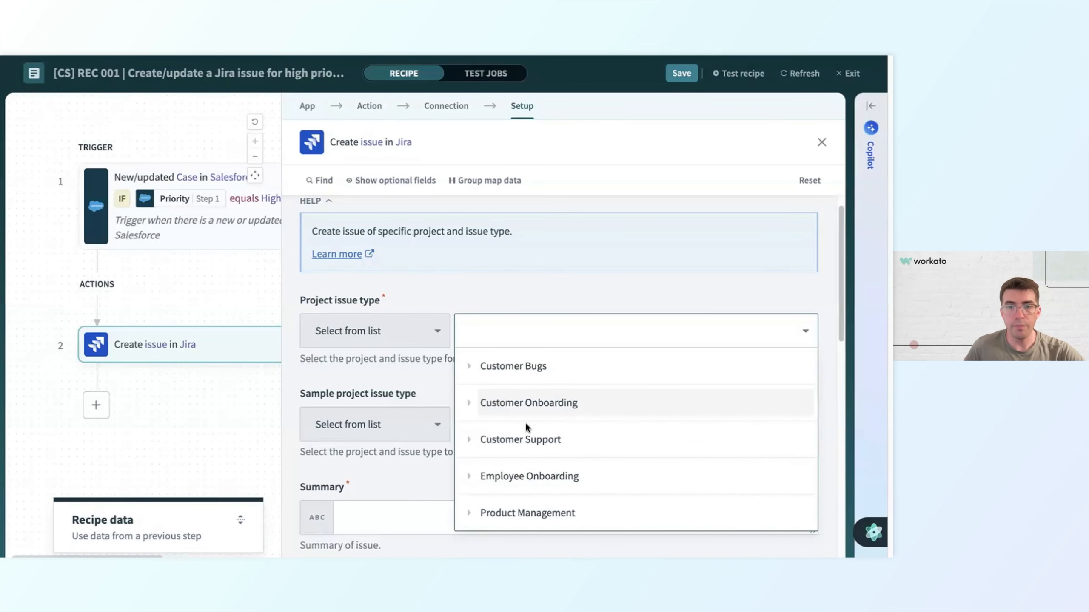
{"action": "left_click", "coordinate": [470, 440]}
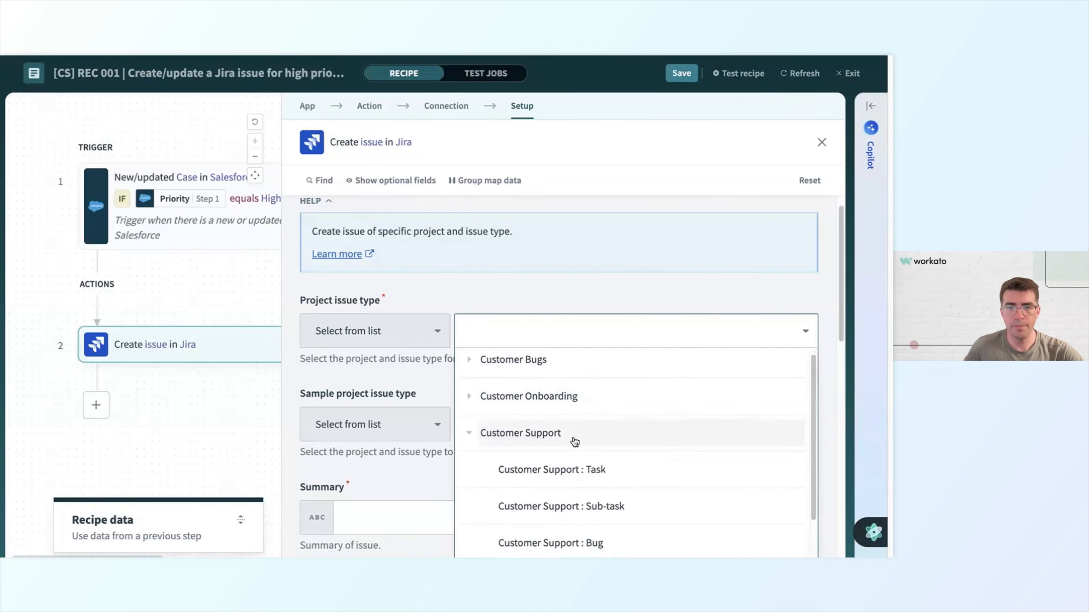
{"action": "left_click", "coordinate": [555, 466]}
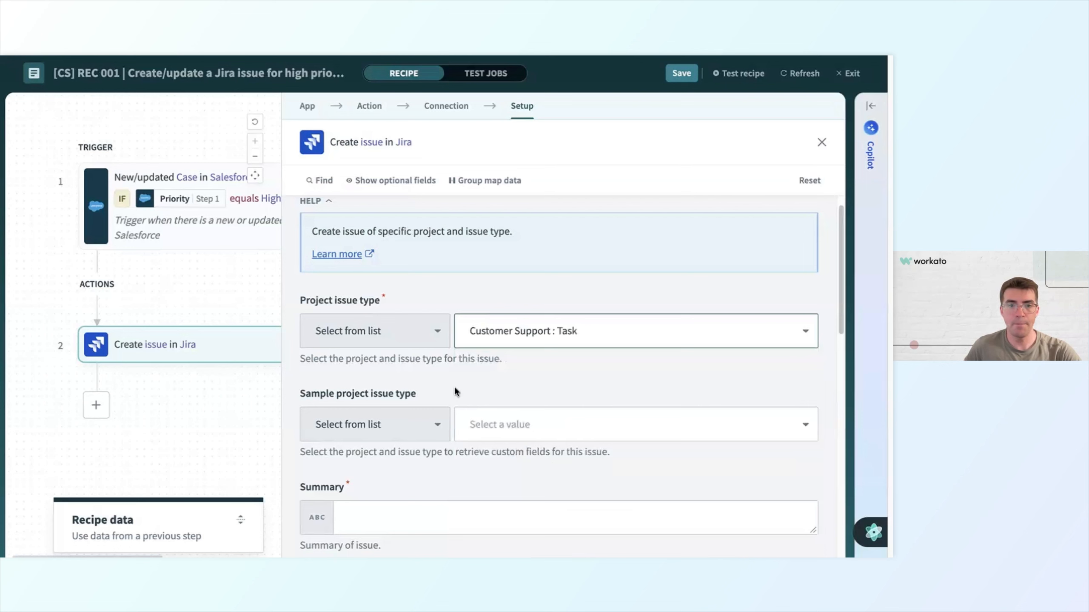
{"action": "left_click", "coordinate": [496, 381]}
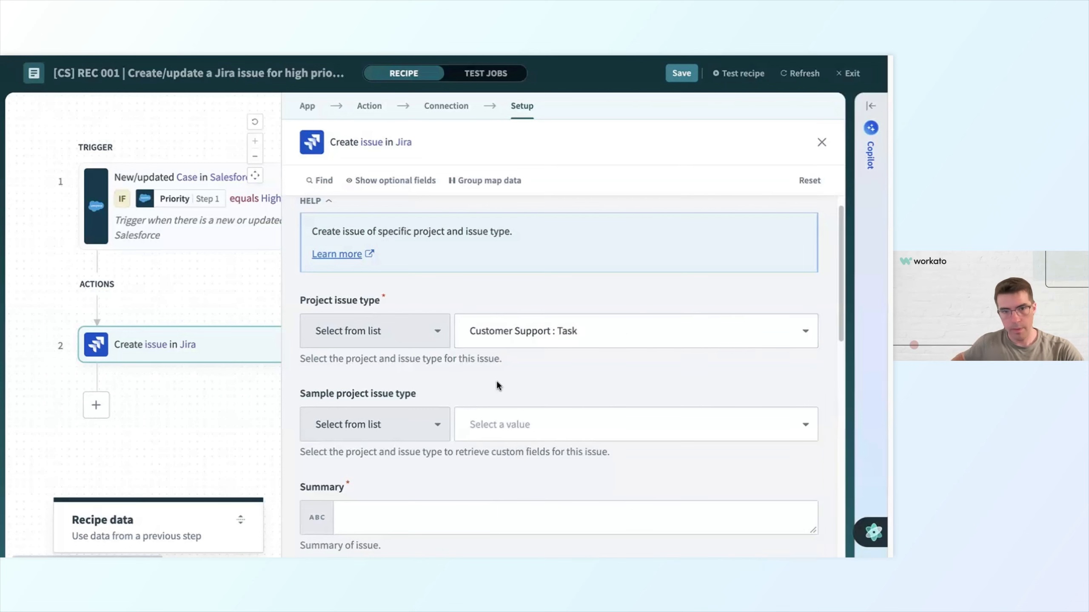
{"action": "left_click", "coordinate": [364, 328]}
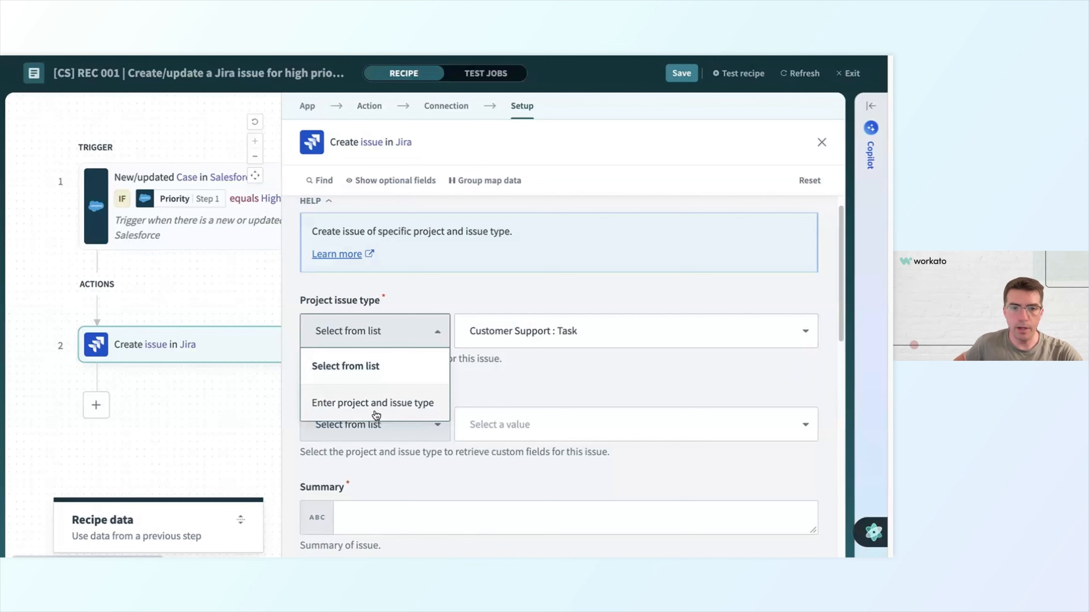
{"action": "left_click", "coordinate": [470, 368]}
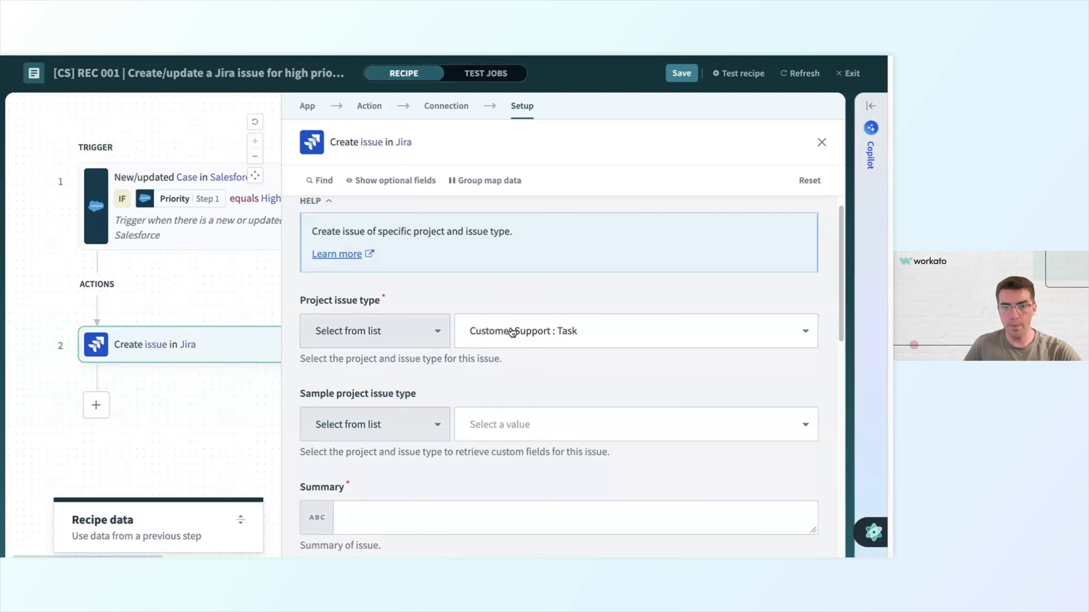
- Set the sample project issue type to Customer Support : Task
{"action": "scroll", "coordinate": [534, 423], "scroll_direction": "down", "scroll_amount": 2}
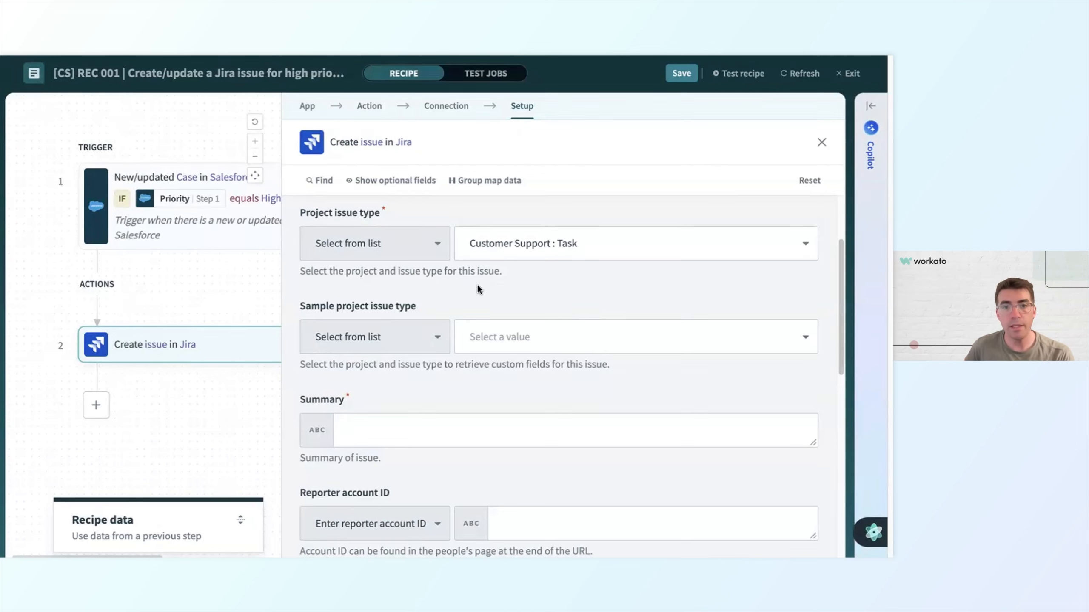
{"action": "left_click", "coordinate": [523, 339]}
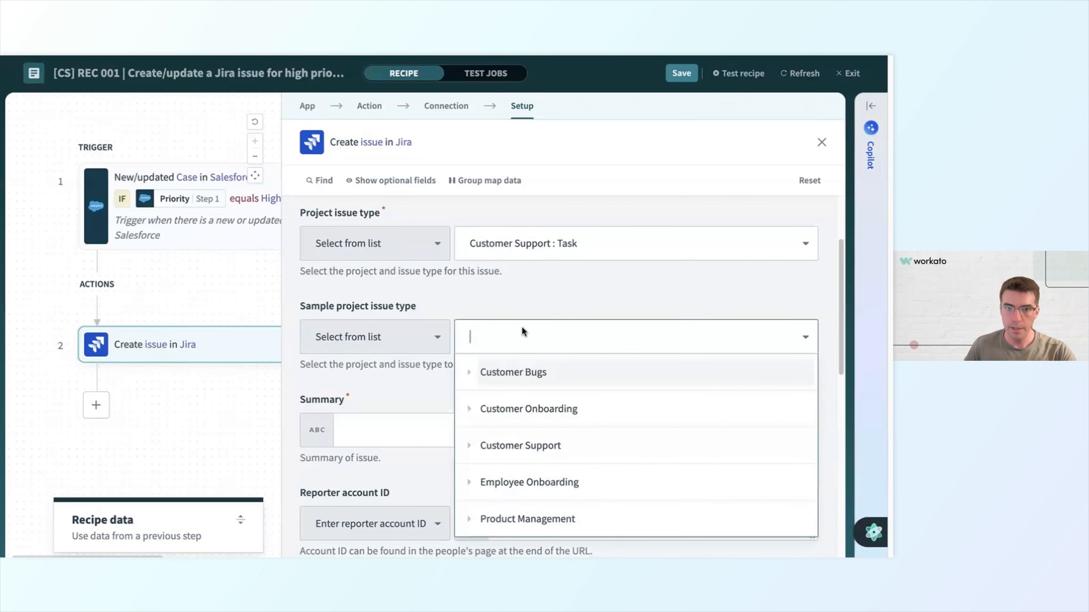
{"action": "left_click", "coordinate": [534, 446]}
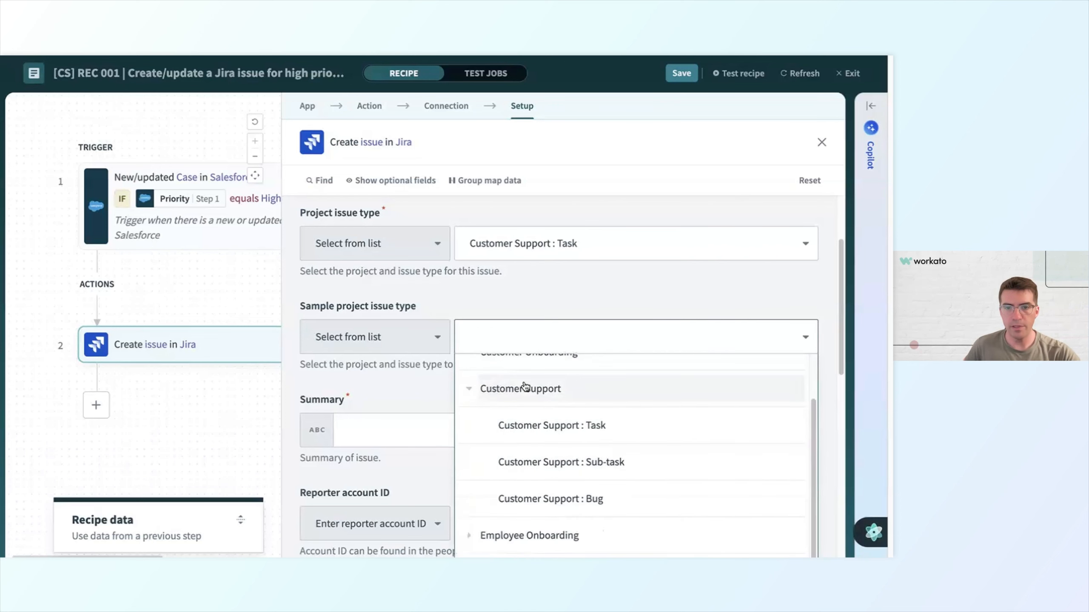
{"action": "left_click", "coordinate": [547, 433]}
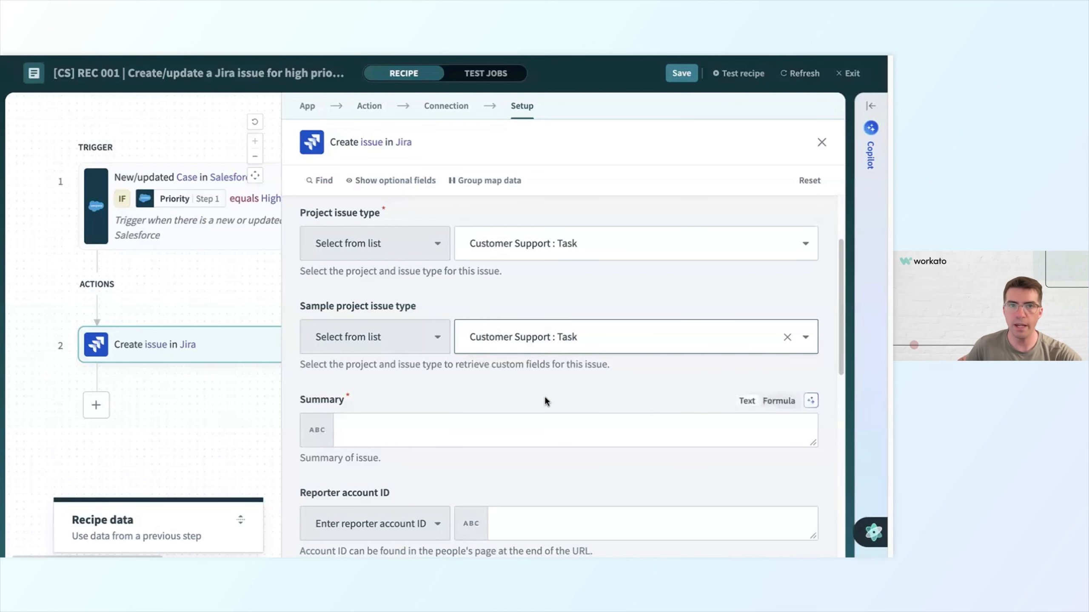
- Fill the issue description with the Description datapill, a blank line, and the Case Number and Case Reason datapills on separate lines
{"action": "scroll", "coordinate": [544, 396], "scroll_direction": "down", "scroll_amount": 1}
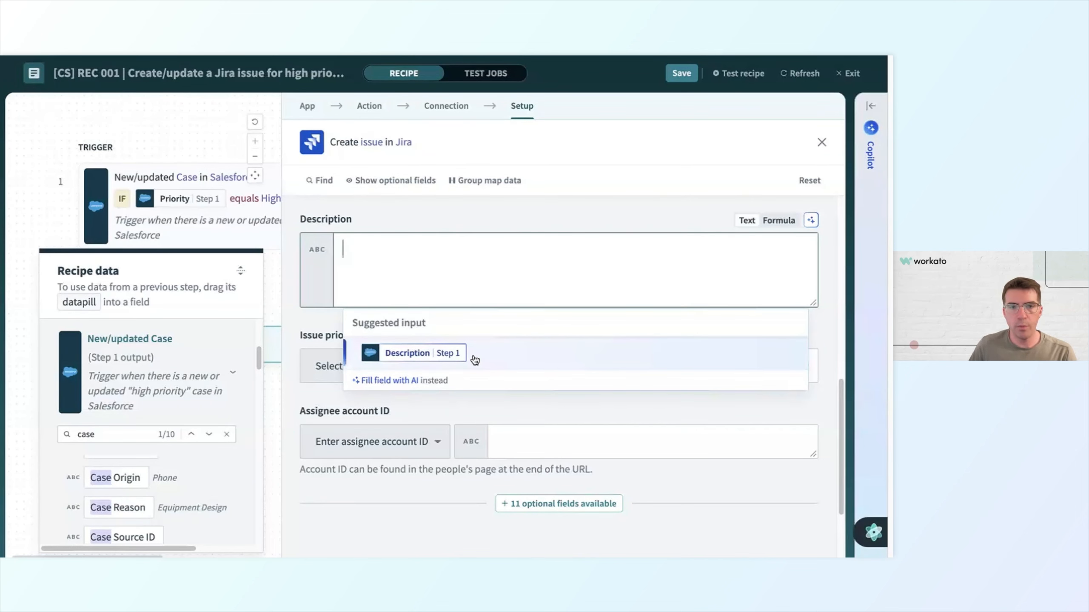
{"action": "left_click", "coordinate": [417, 359]}
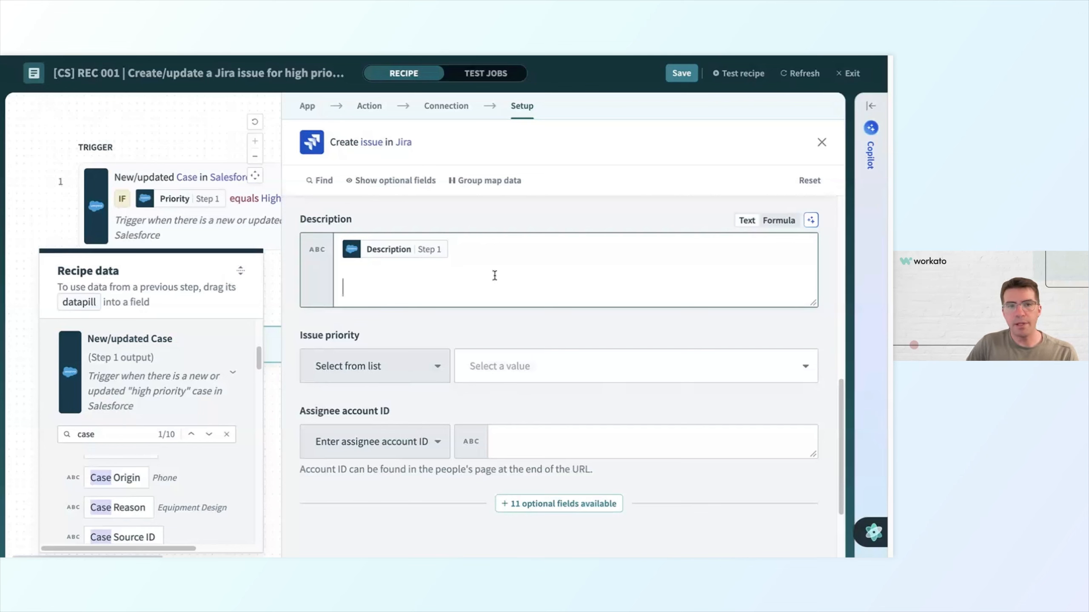
{"action": "left_click", "coordinate": [139, 507]}
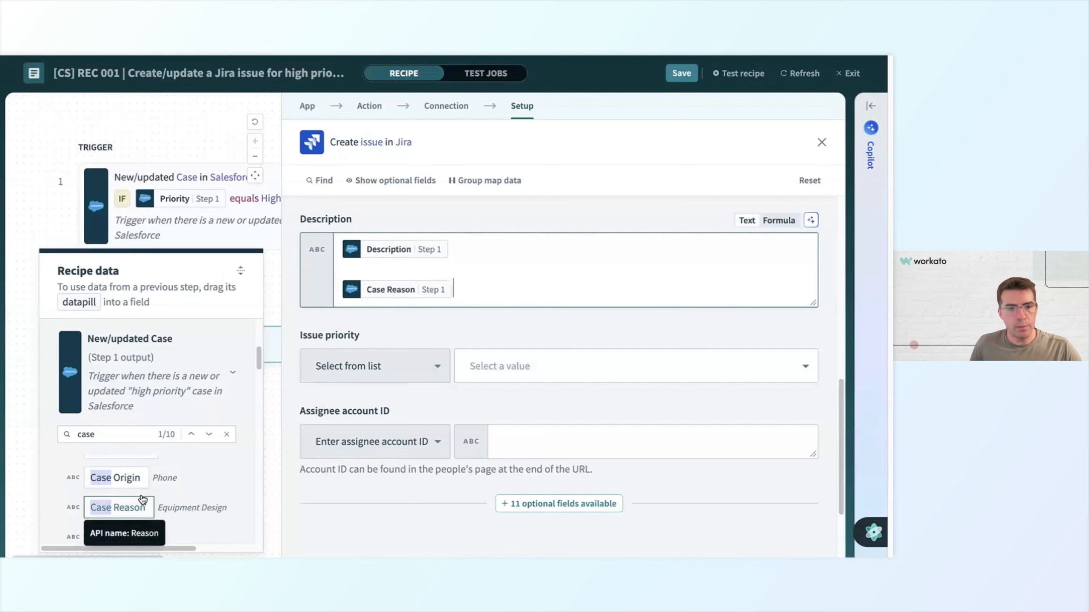
{"action": "scroll", "coordinate": [122, 459], "scroll_direction": "up", "scroll_amount": 1}
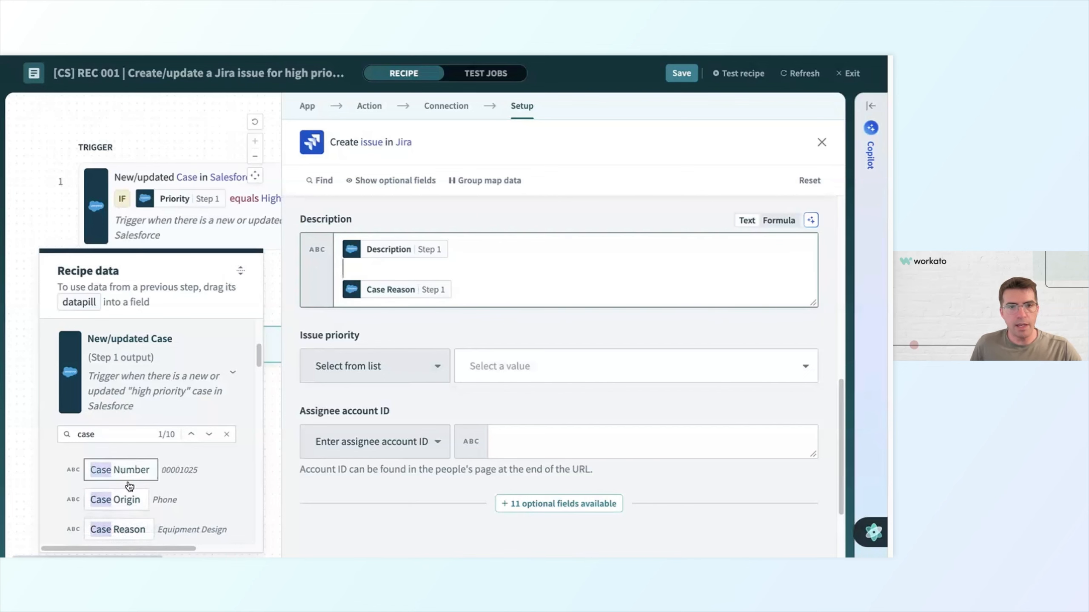
{"action": "left_click", "coordinate": [120, 470]}
{"action": "left_click", "coordinate": [507, 251]}
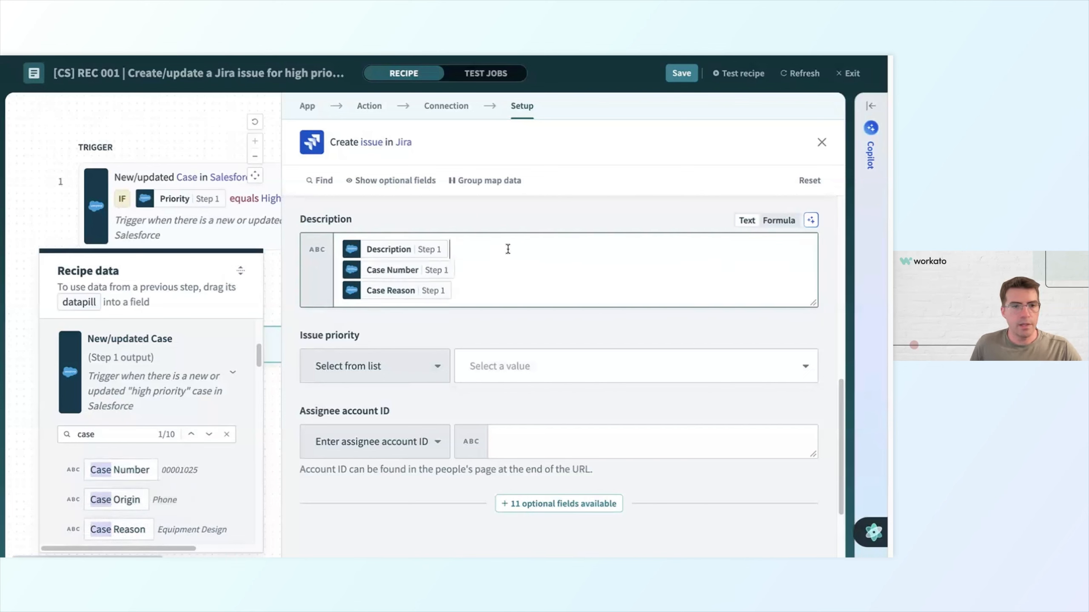
{"action": "key", "text": "Return"}
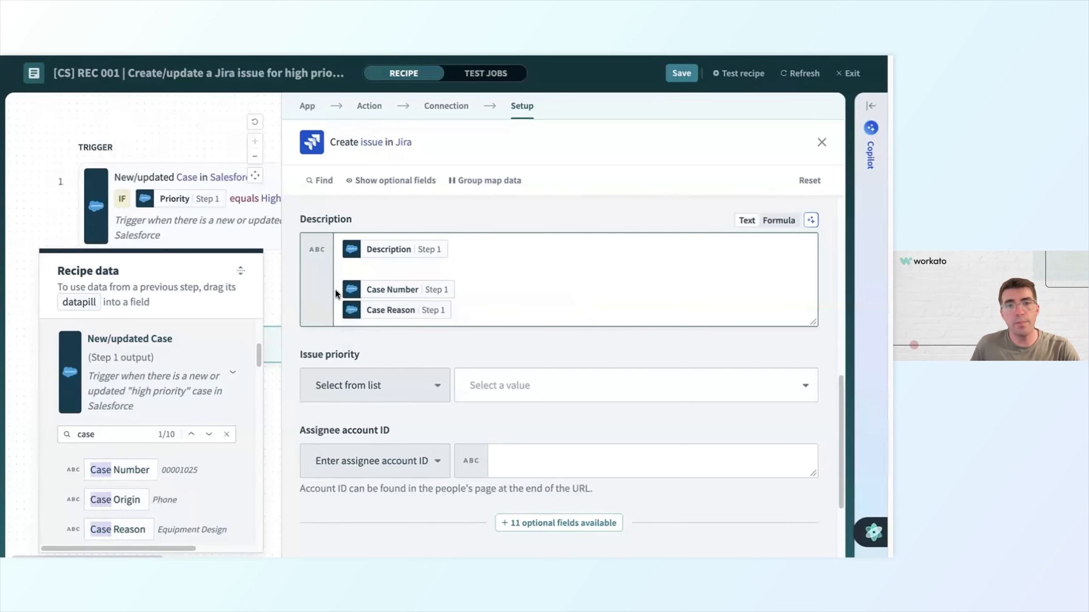
- Prefix the two case datapills in the description with "Case Number:" and "Case Reason:"
{"action": "type", "text": "Case Number:"}
{"action": "left_click", "coordinate": [336, 315]}
{"action": "type", "text": "Case Reason:"}
{"action": "left_click", "coordinate": [720, 458]}
- Add the optional Labels field to the Create issue setup
{"action": "scroll", "coordinate": [708, 446], "scroll_direction": "down", "scroll_amount": 1}
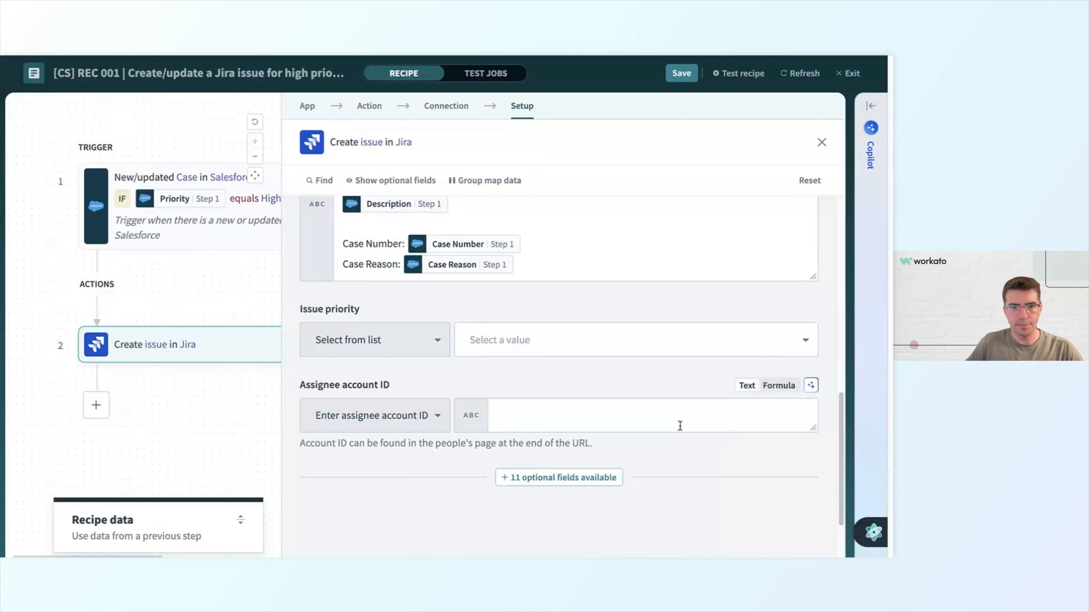
{"action": "left_click", "coordinate": [609, 478]}
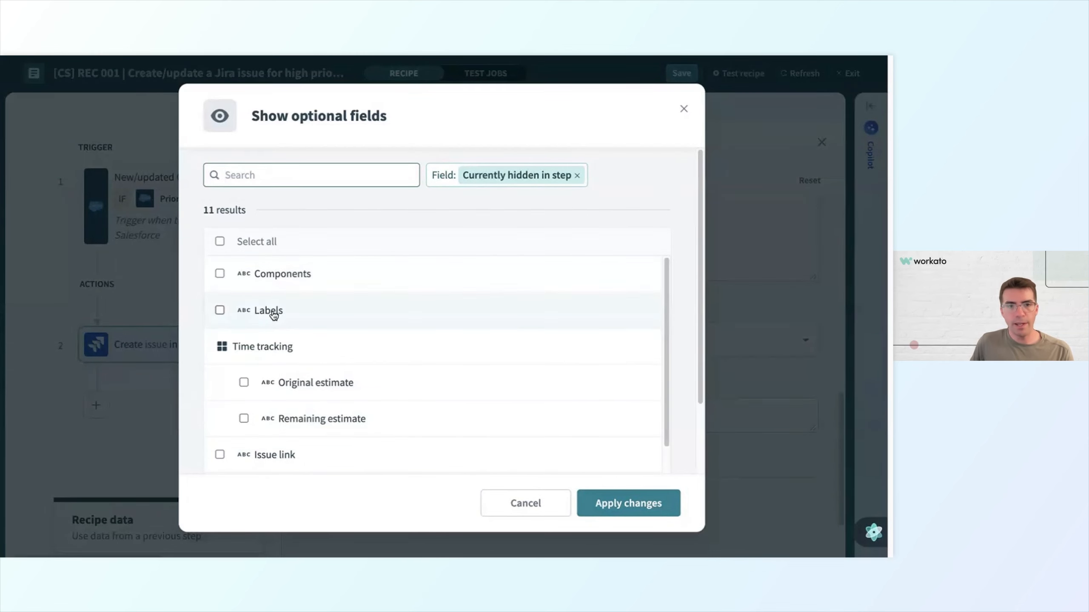
{"action": "left_click", "coordinate": [216, 310]}
{"action": "left_click", "coordinate": [642, 512]}
- Map the Case Number datapill from the New/updated Case output into the Labels field
{"action": "left_click", "coordinate": [461, 405]}
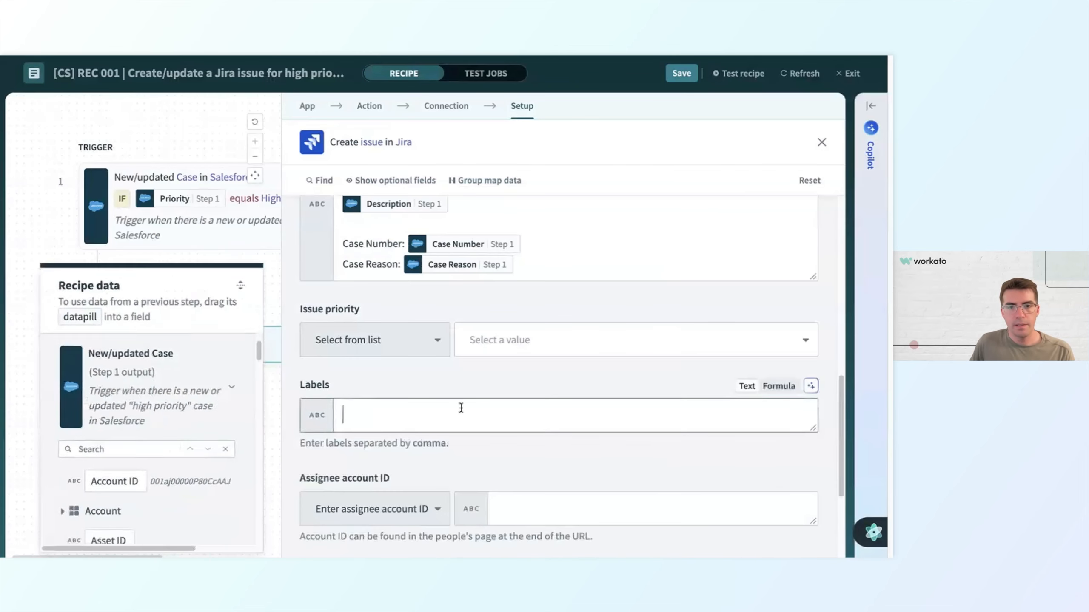
{"action": "left_click", "coordinate": [101, 430]}
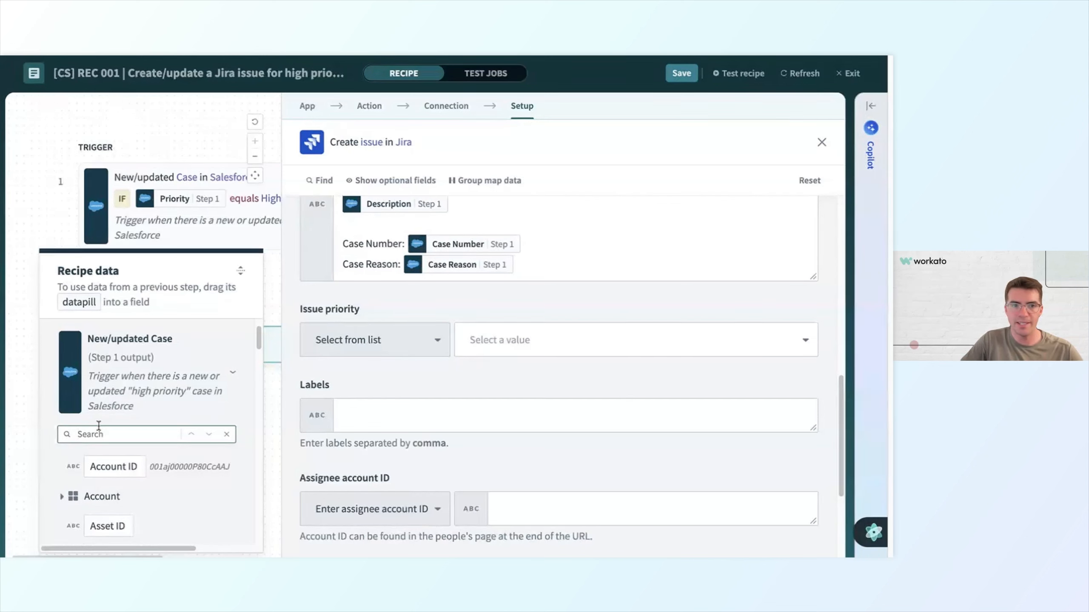
{"action": "type", "text": "case"}
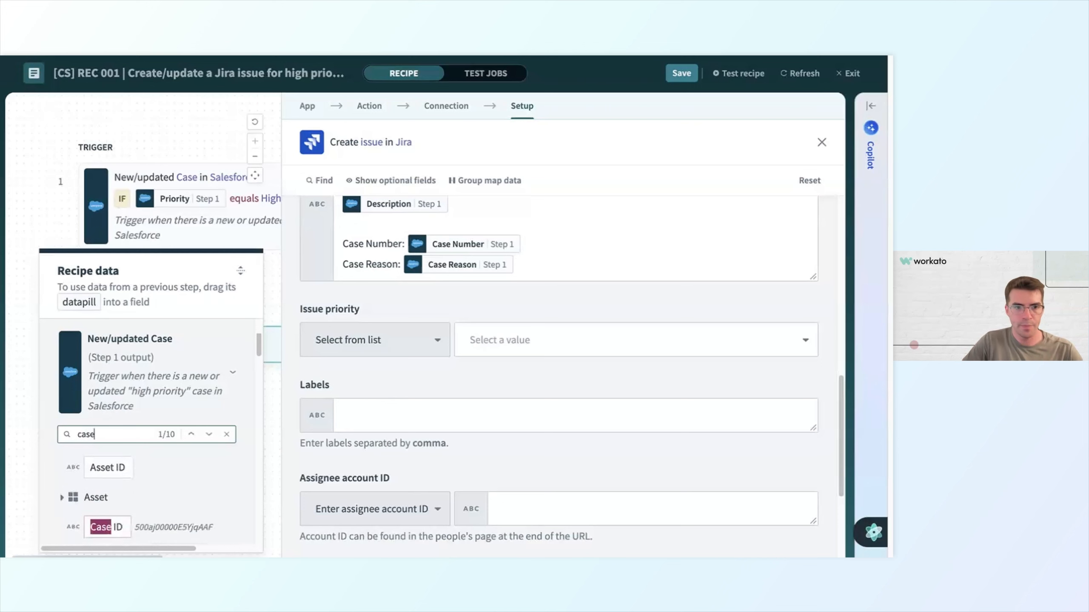
{"action": "type", "text": " nu"}
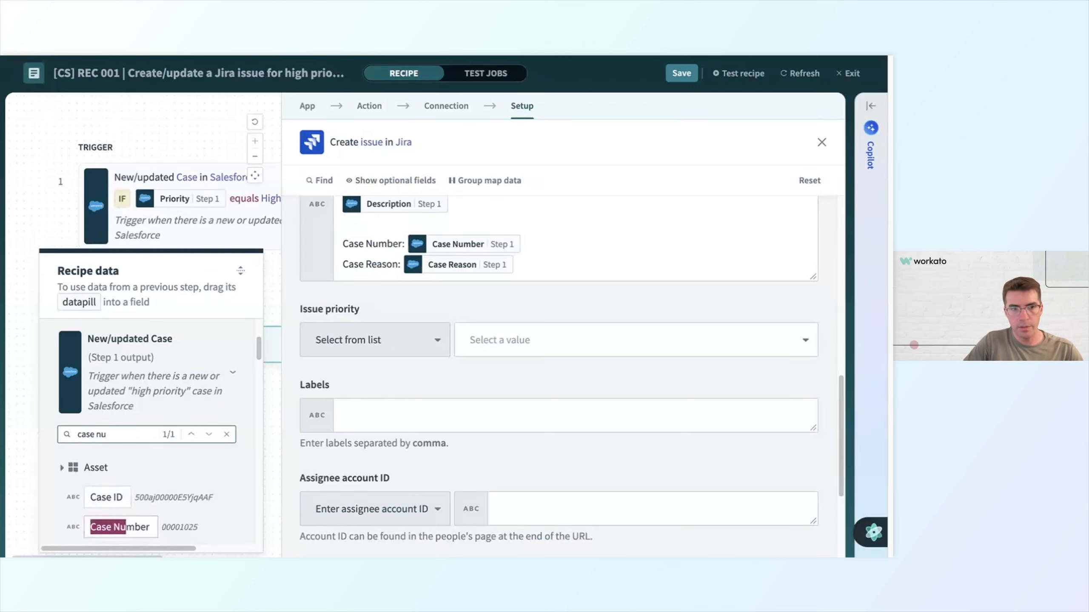
{"action": "left_click_drag", "start_coordinate": [127, 531], "coordinate": [418, 425]}
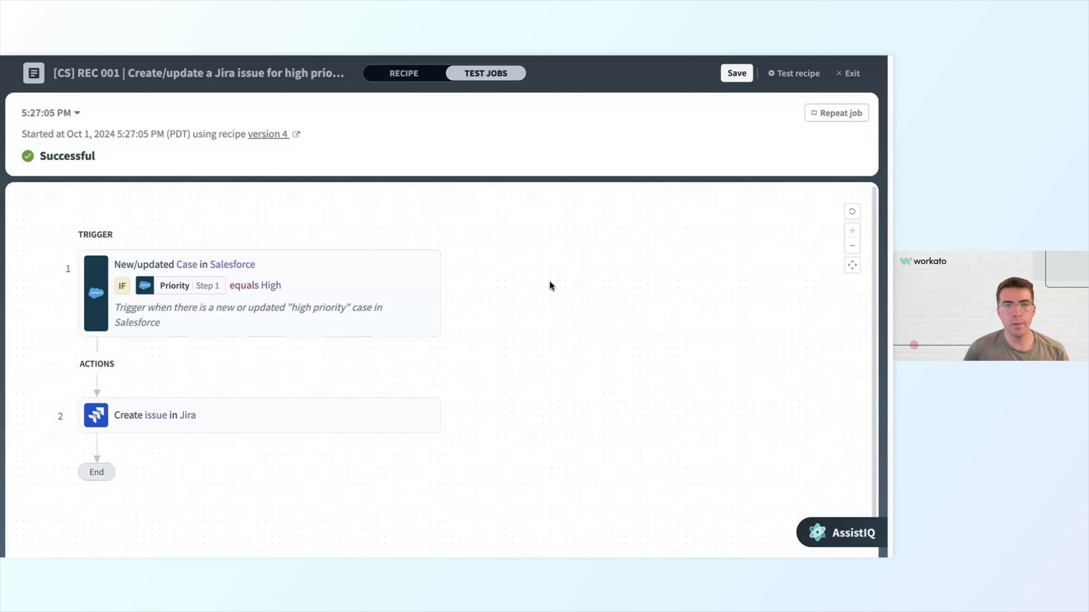
- Repeat the test job, then switch to Jira and open issue CS-11 from the Customer Support list
{"action": "left_click", "coordinate": [834, 113]}
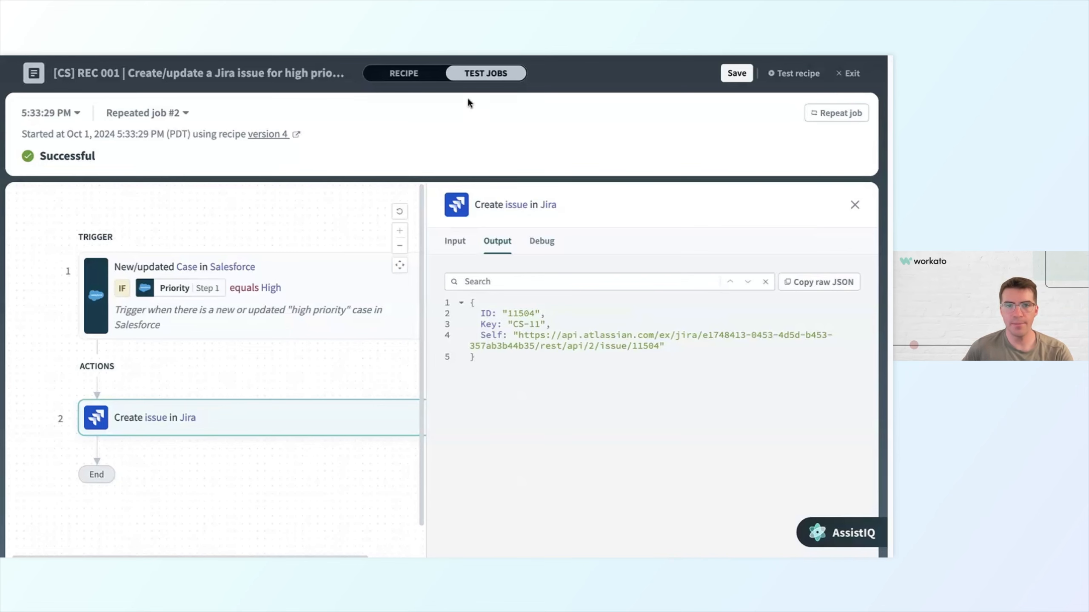
{"action": "left_click", "coordinate": [471, 58]}
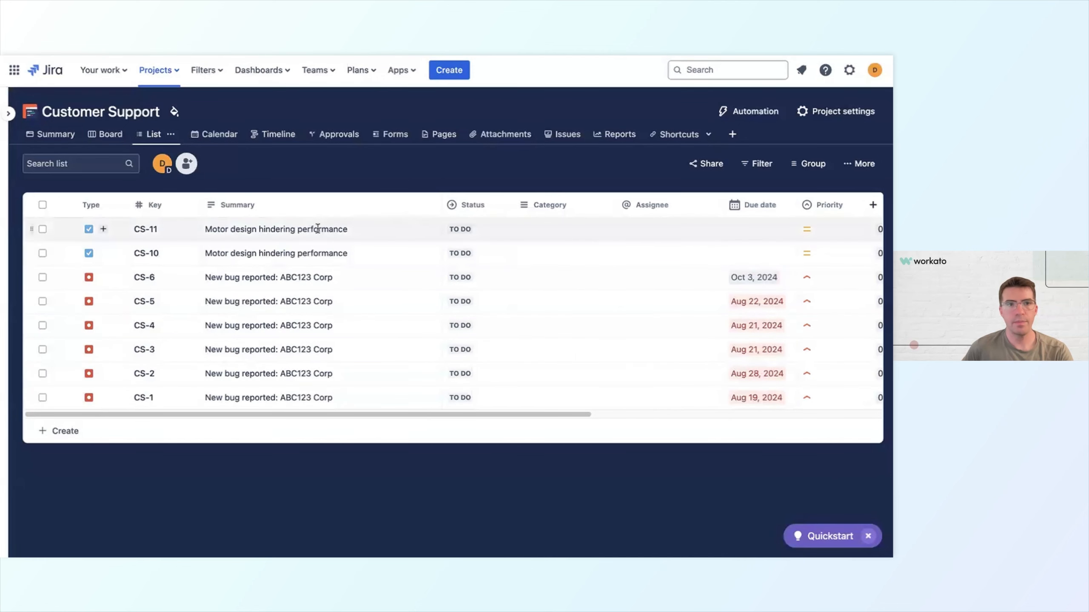
{"action": "left_click", "coordinate": [149, 233]}
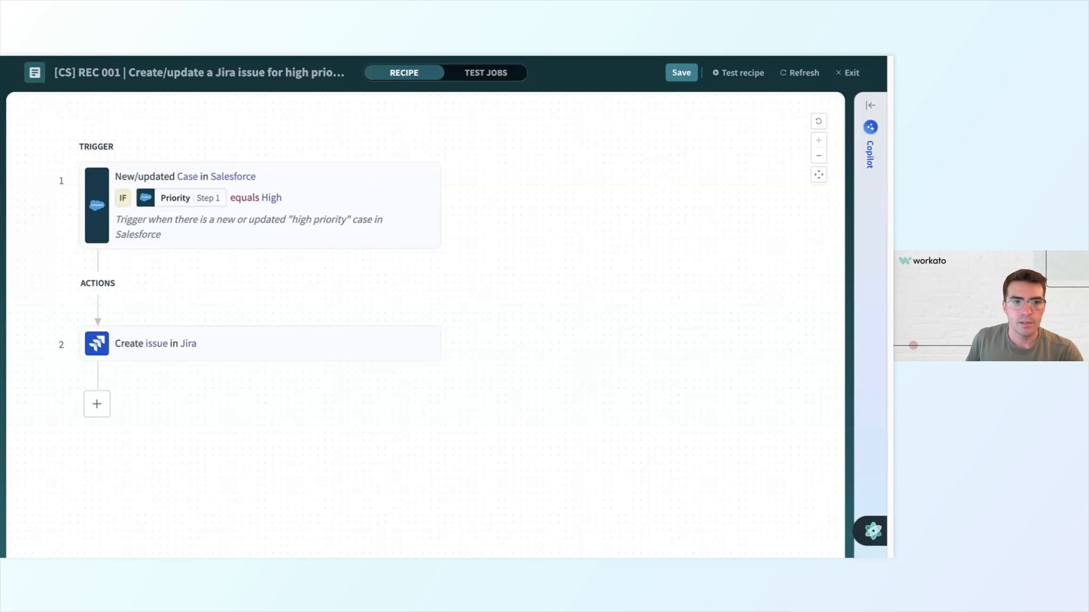
- Add an app action after the Create issue step and choose Slack as its app
{"action": "left_click", "coordinate": [101, 406]}
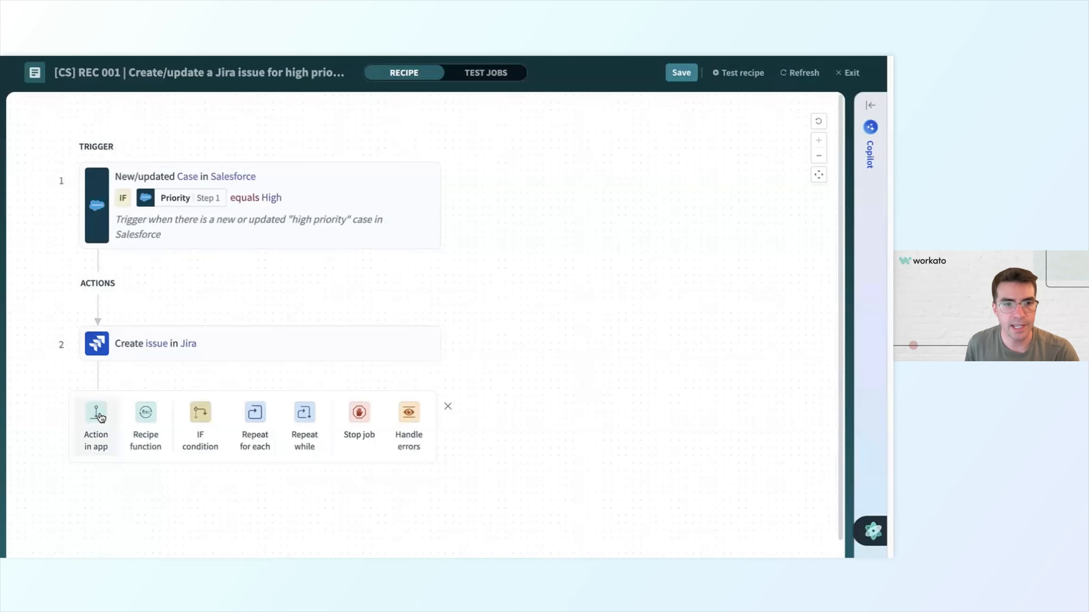
{"action": "left_click", "coordinate": [101, 417]}
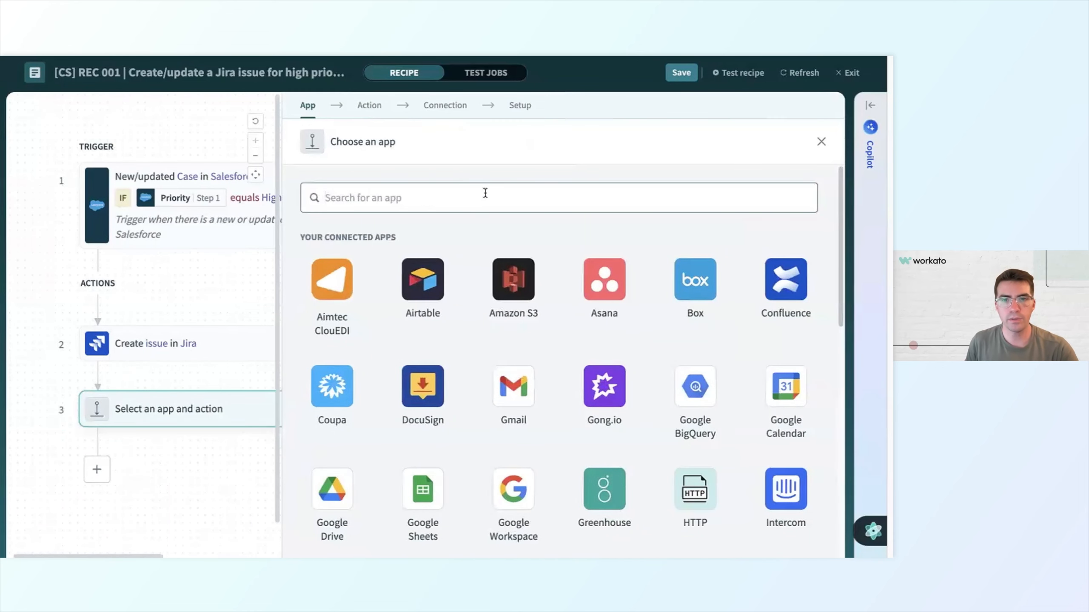
{"action": "type", "text": "Slack"}
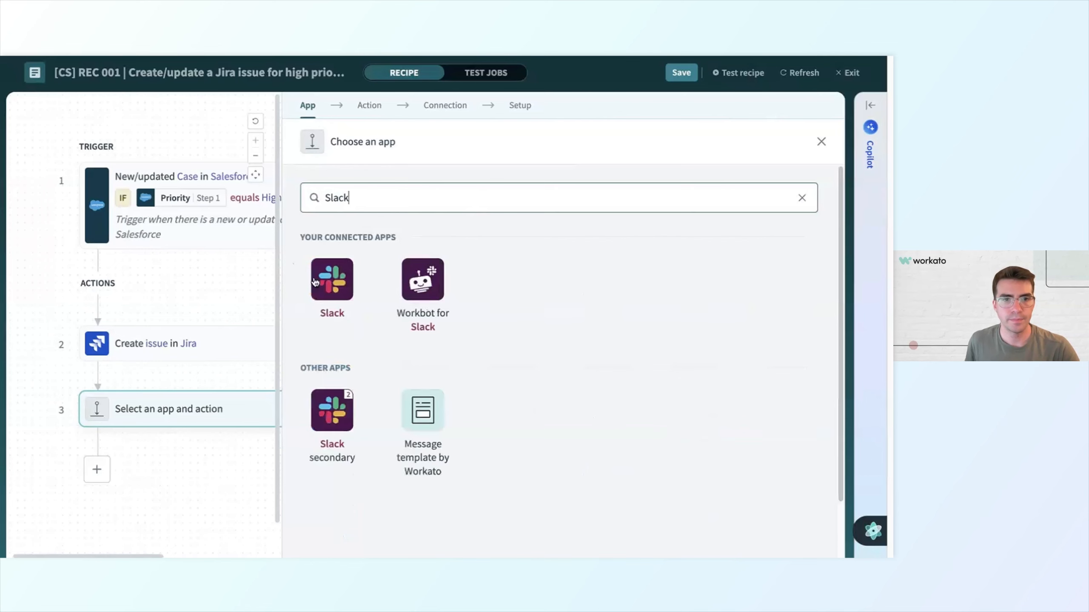
{"action": "left_click", "coordinate": [331, 280]}
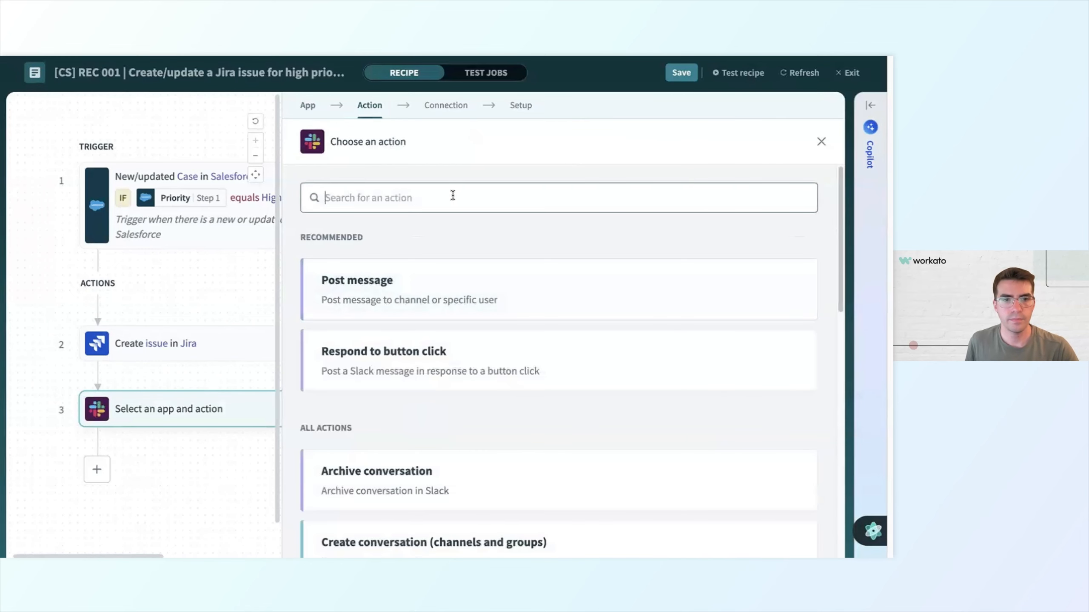
- Choose the Post message action and connect it through Slack - IDEA Lifestyle Integration User
{"action": "scroll", "coordinate": [434, 263], "scroll_direction": "down", "scroll_amount": 3}
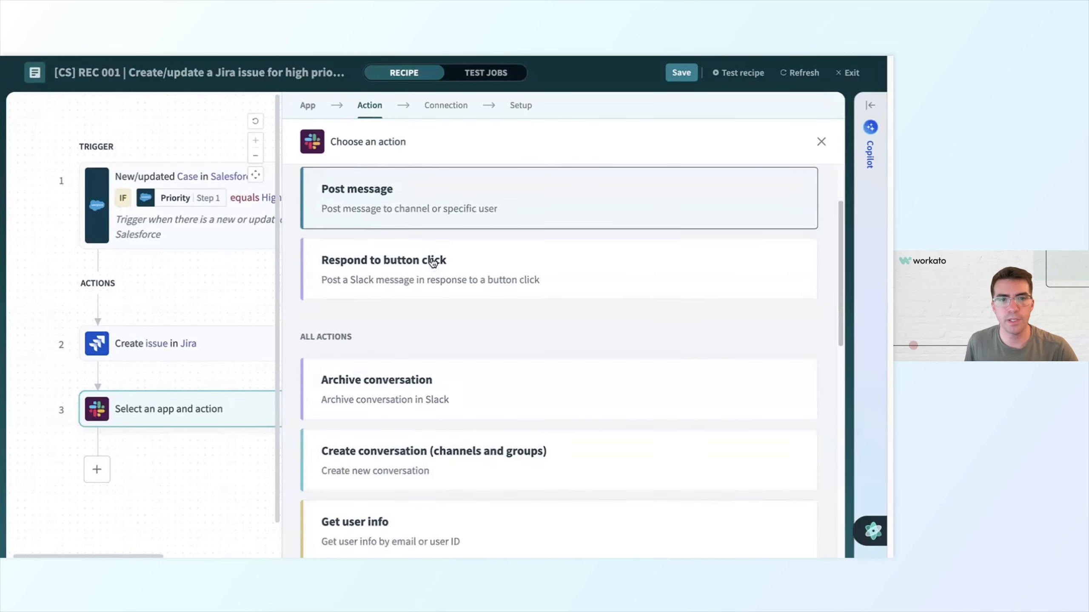
{"action": "scroll", "coordinate": [437, 279], "scroll_direction": "up", "scroll_amount": 2}
{"action": "scroll", "coordinate": [437, 281], "scroll_direction": "up", "scroll_amount": 1}
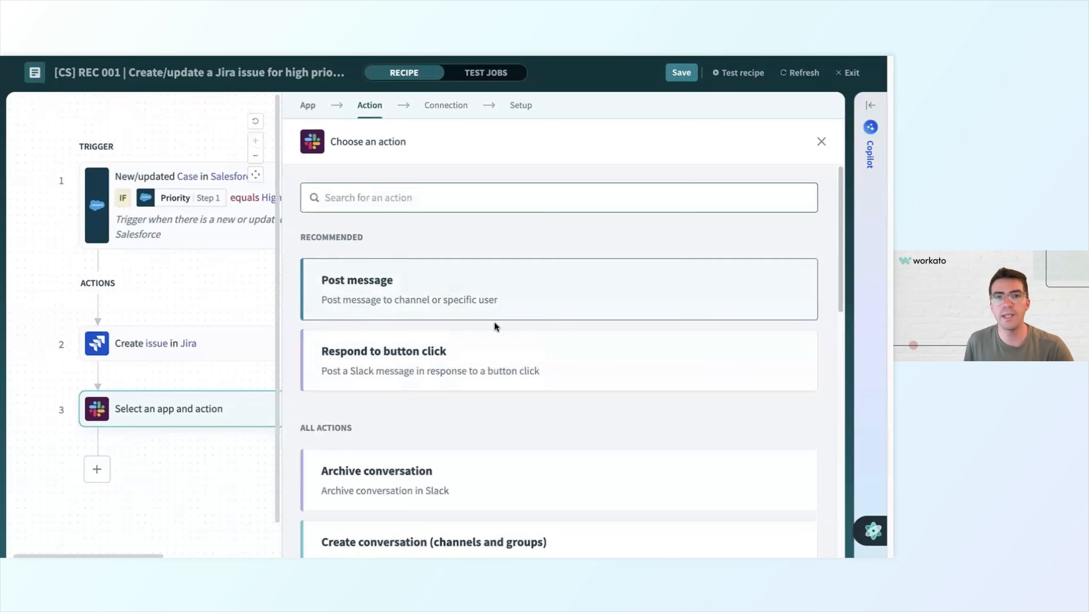
{"action": "left_click", "coordinate": [414, 305]}
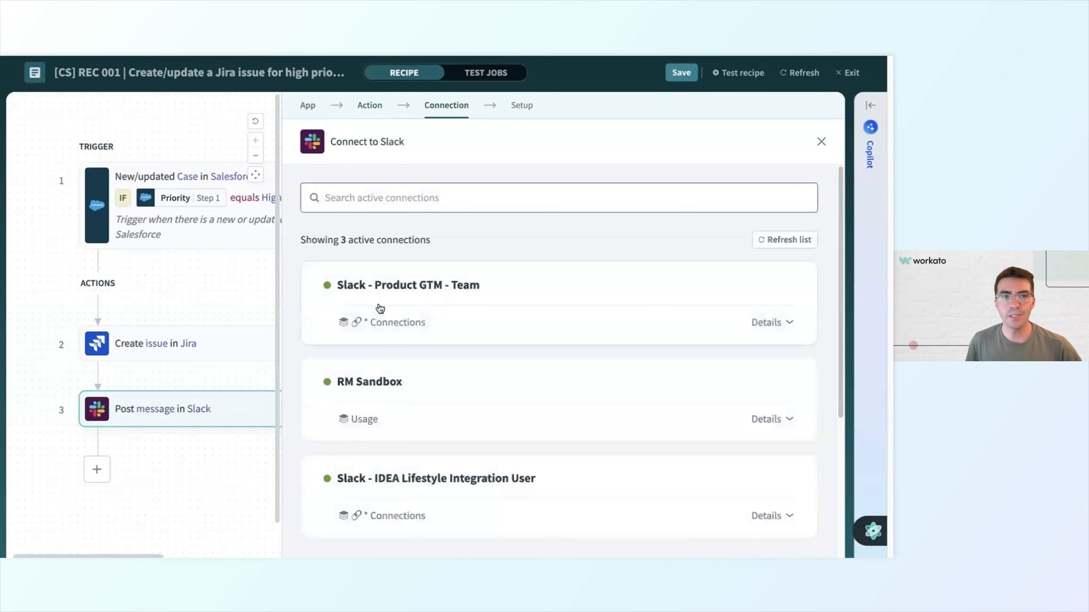
{"action": "left_click", "coordinate": [489, 477]}
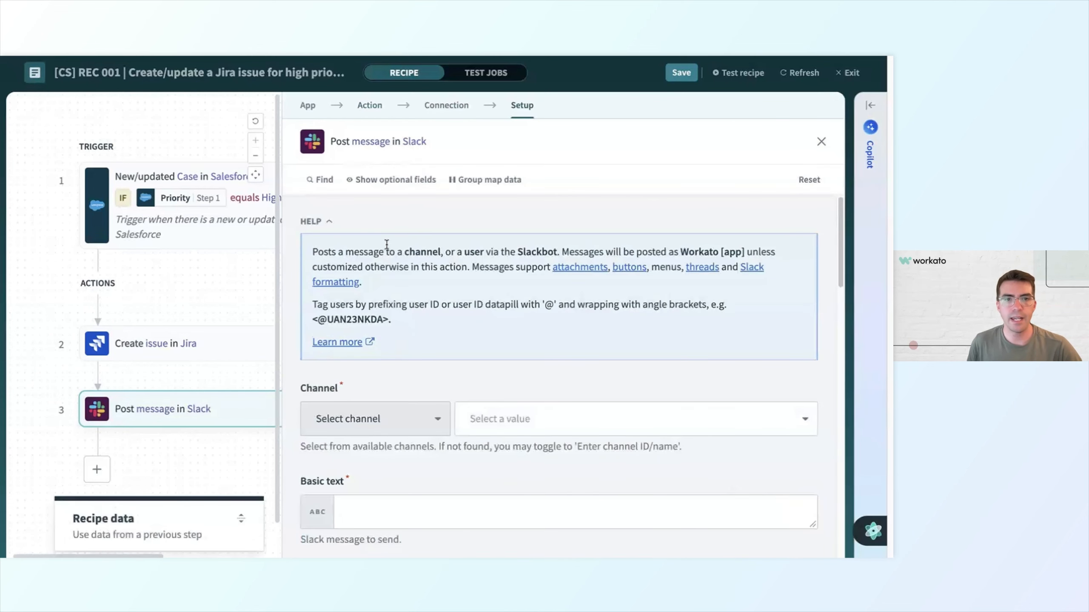
- Set the Slack message channel to case-management-updates
{"action": "scroll", "coordinate": [394, 253], "scroll_direction": "down", "scroll_amount": 5}
{"action": "scroll", "coordinate": [396, 253], "scroll_direction": "up", "scroll_amount": 3}
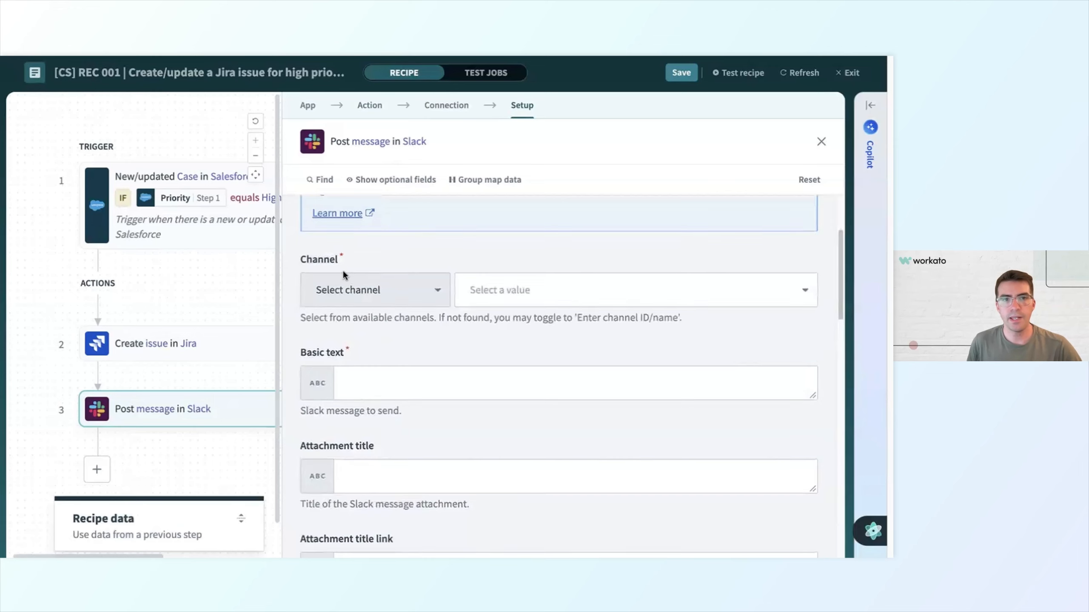
{"action": "scroll", "coordinate": [343, 270], "scroll_direction": "up", "scroll_amount": 1}
{"action": "scroll", "coordinate": [343, 270], "scroll_direction": "down", "scroll_amount": 1}
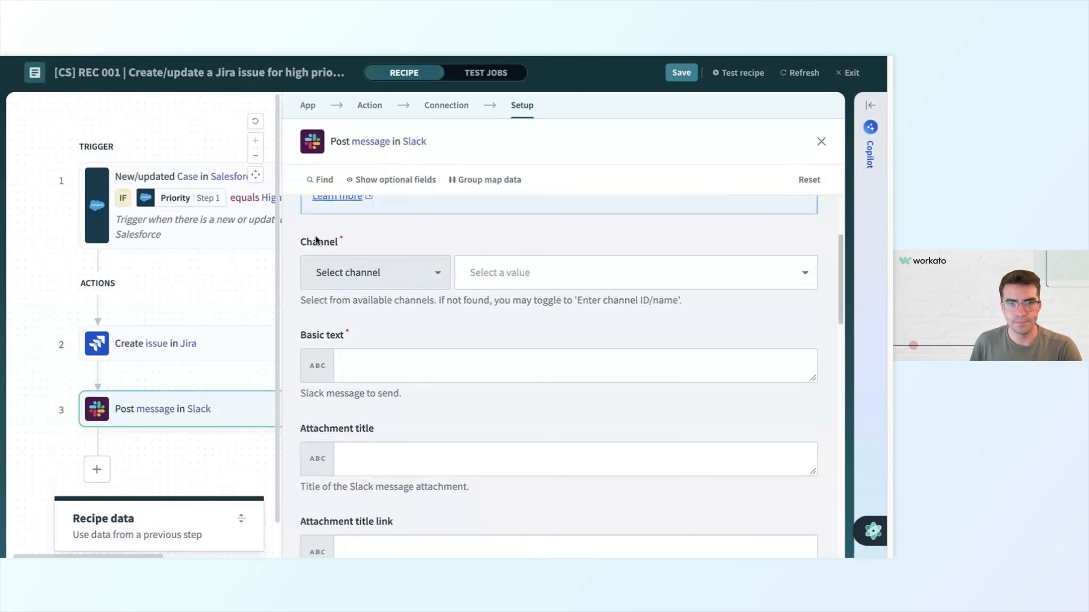
{"action": "left_click", "coordinate": [429, 282]}
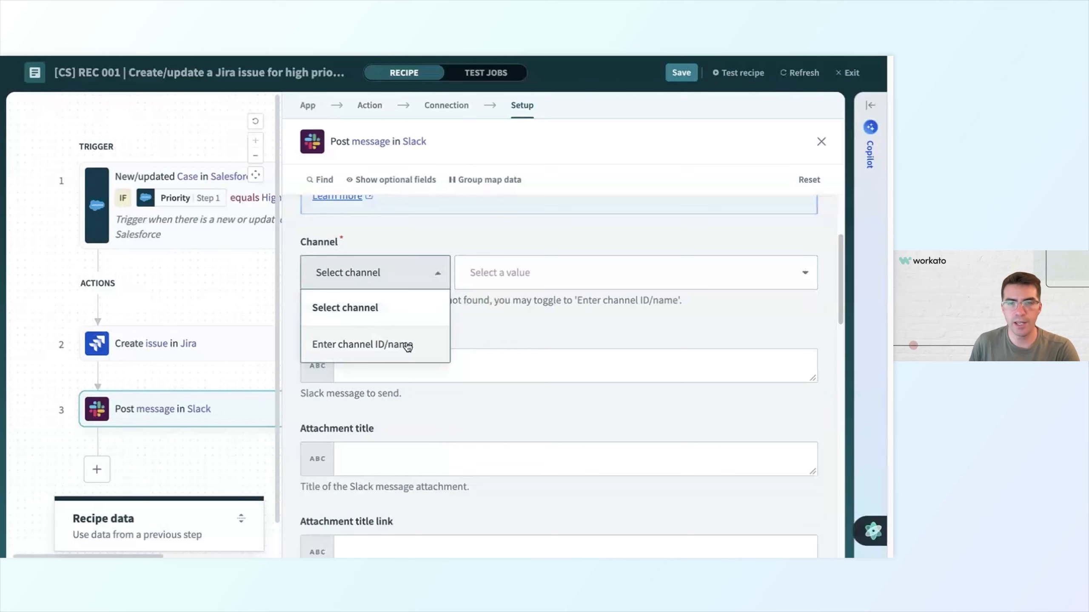
{"action": "left_click", "coordinate": [526, 273]}
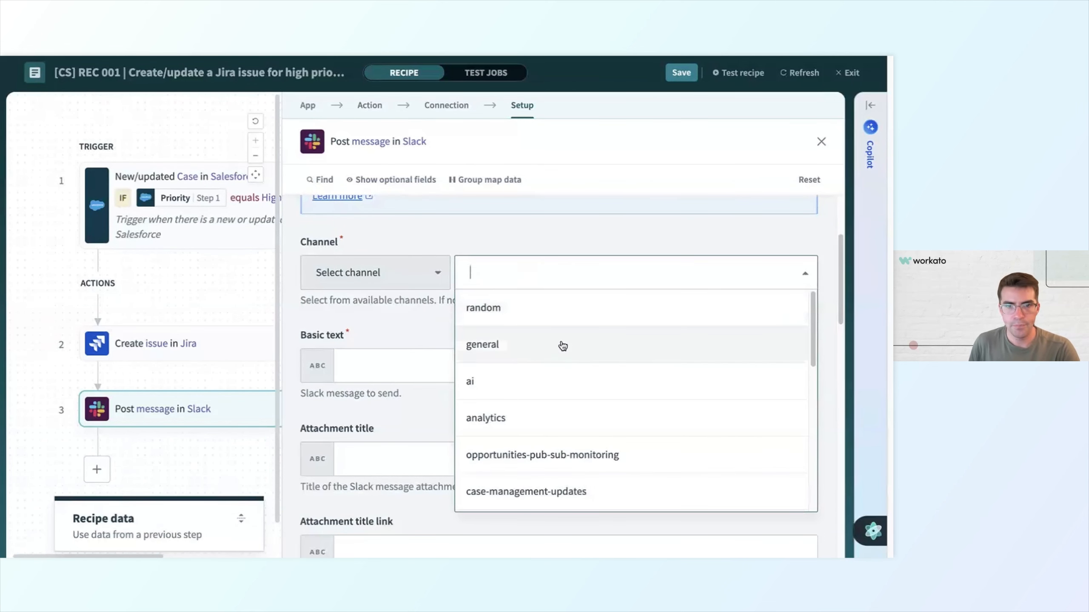
{"action": "scroll", "coordinate": [566, 367], "scroll_direction": "down", "scroll_amount": 2}
{"action": "scroll", "coordinate": [567, 365], "scroll_direction": "down", "scroll_amount": 1}
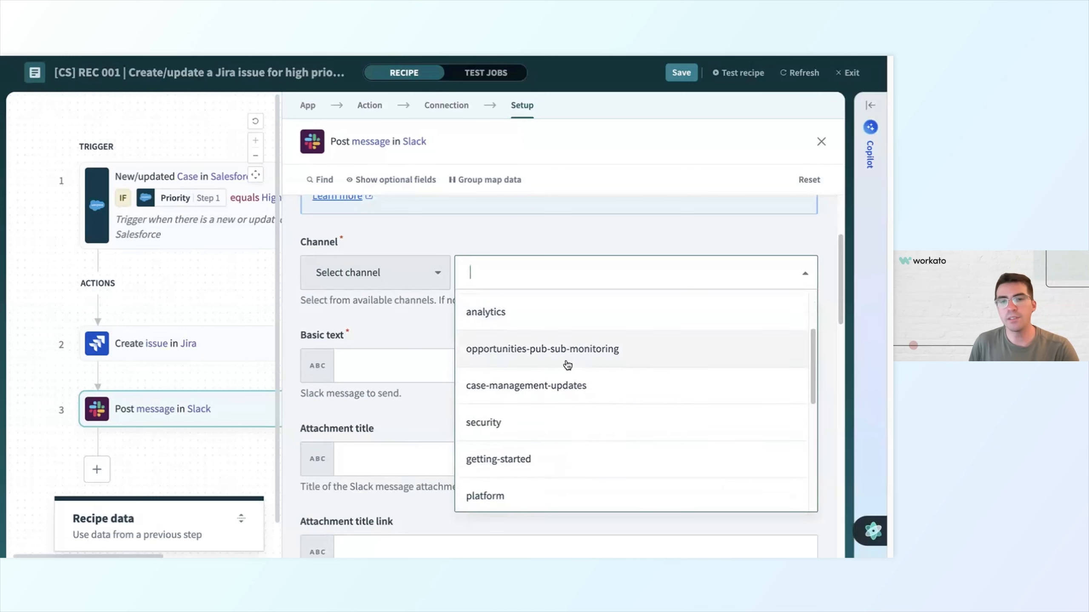
{"action": "left_click", "coordinate": [583, 389]}
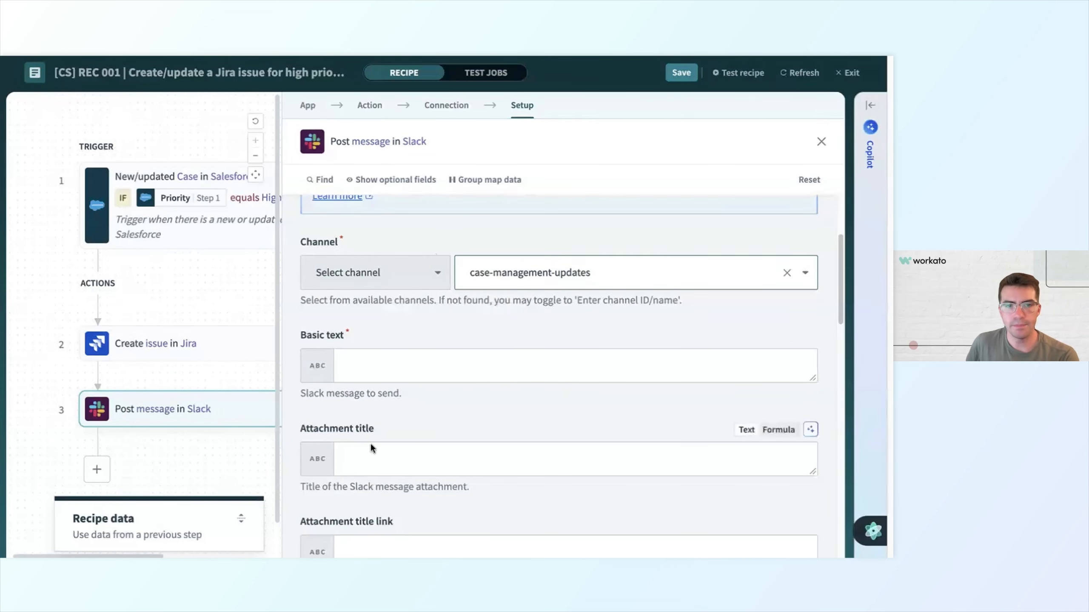
- Insert the Case Number datapill from the New/updated Case output into the Slack message's Basic text
{"action": "left_click", "coordinate": [388, 362]}
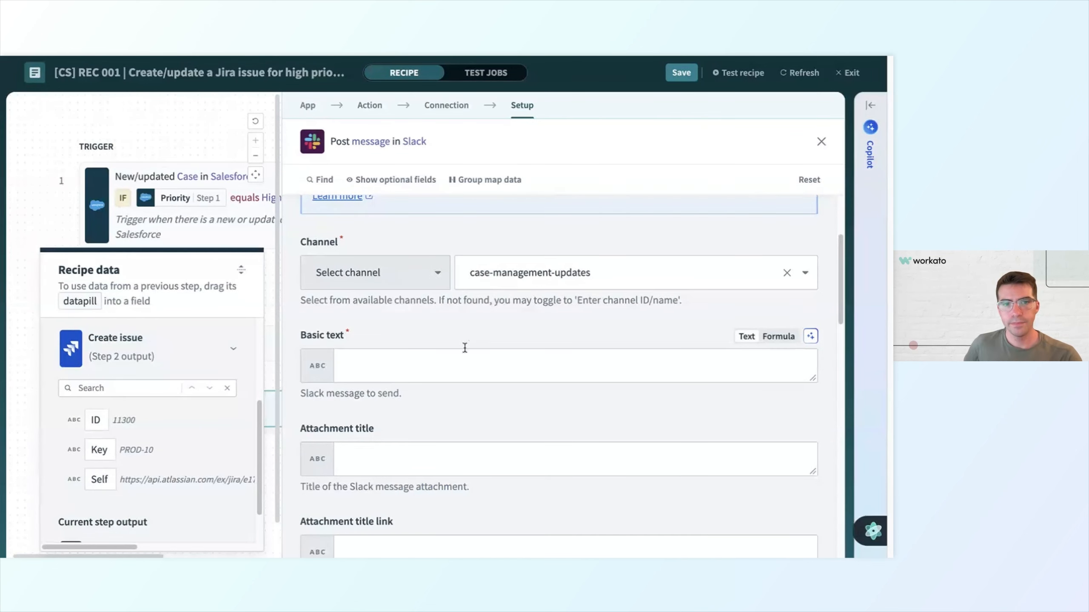
{"action": "left_click", "coordinate": [466, 362]}
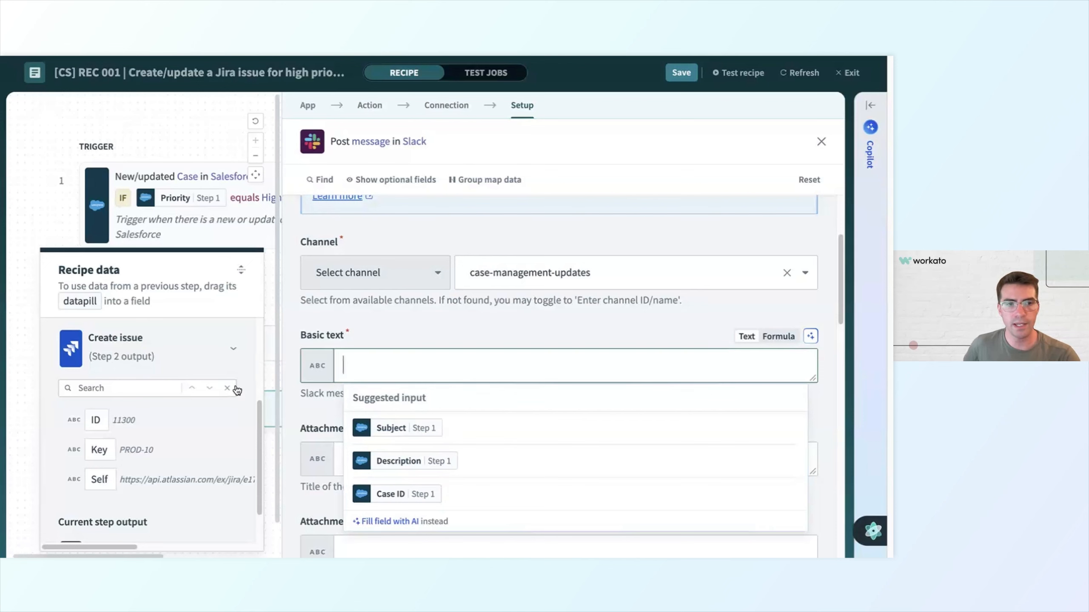
{"action": "scroll", "coordinate": [150, 377], "scroll_direction": "up", "scroll_amount": 2}
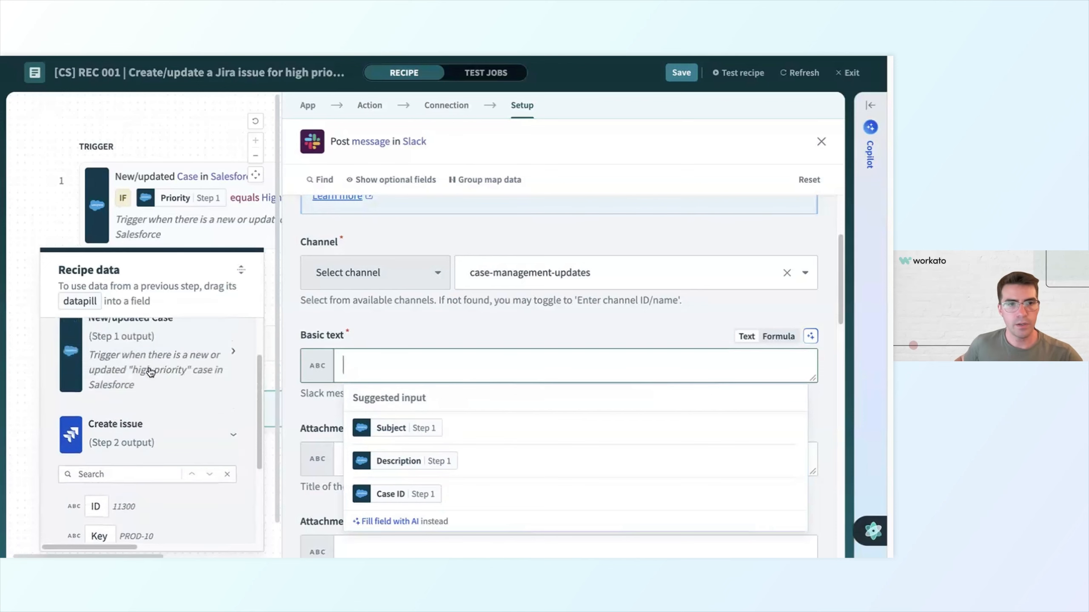
{"action": "left_click", "coordinate": [162, 379]}
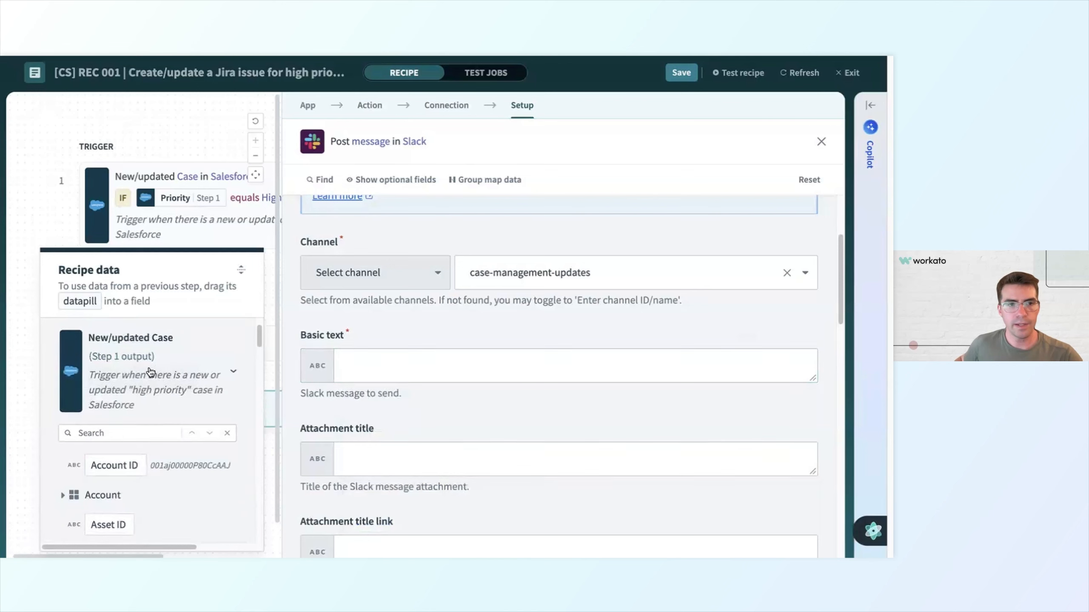
{"action": "scroll", "coordinate": [154, 373], "scroll_direction": "down", "scroll_amount": 5}
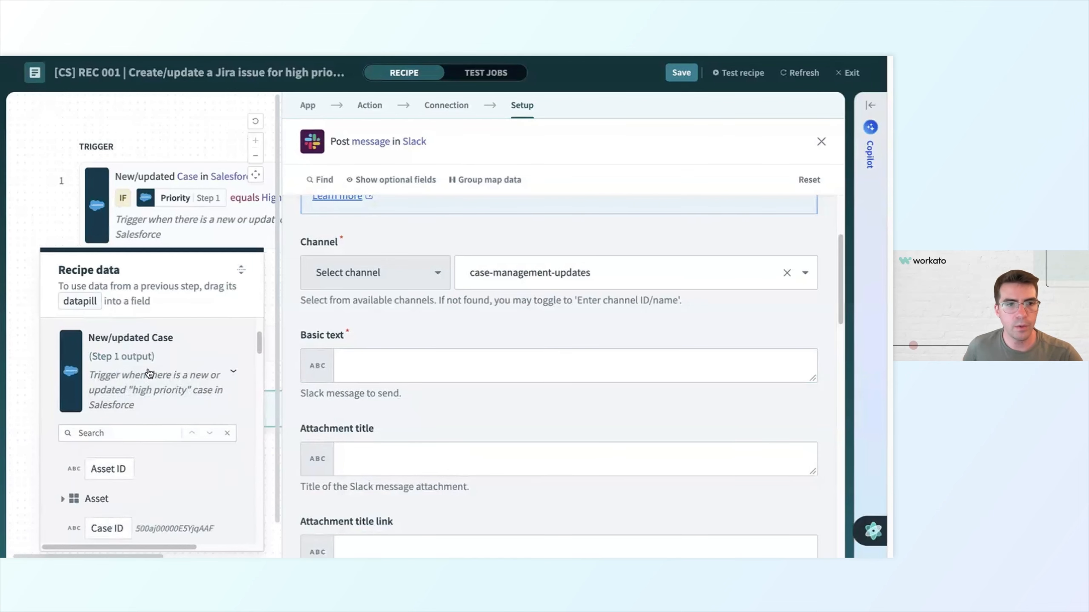
{"action": "scroll", "coordinate": [171, 417], "scroll_direction": "up", "scroll_amount": 1}
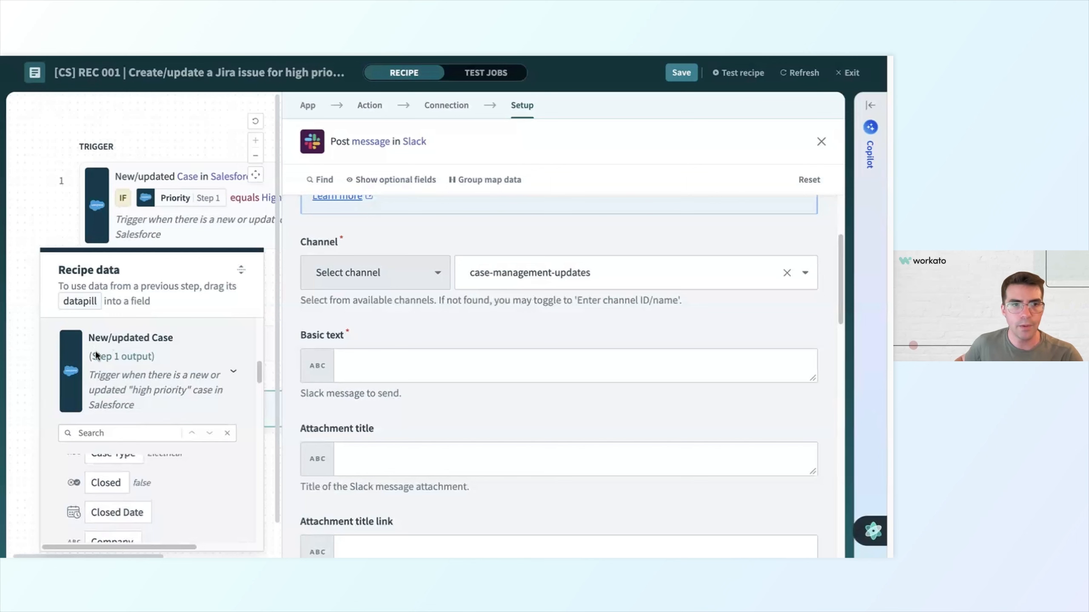
{"action": "scroll", "coordinate": [225, 471], "scroll_direction": "down", "scroll_amount": 1}
{"action": "left_click", "coordinate": [138, 436]}
{"action": "type", "text": "case"}
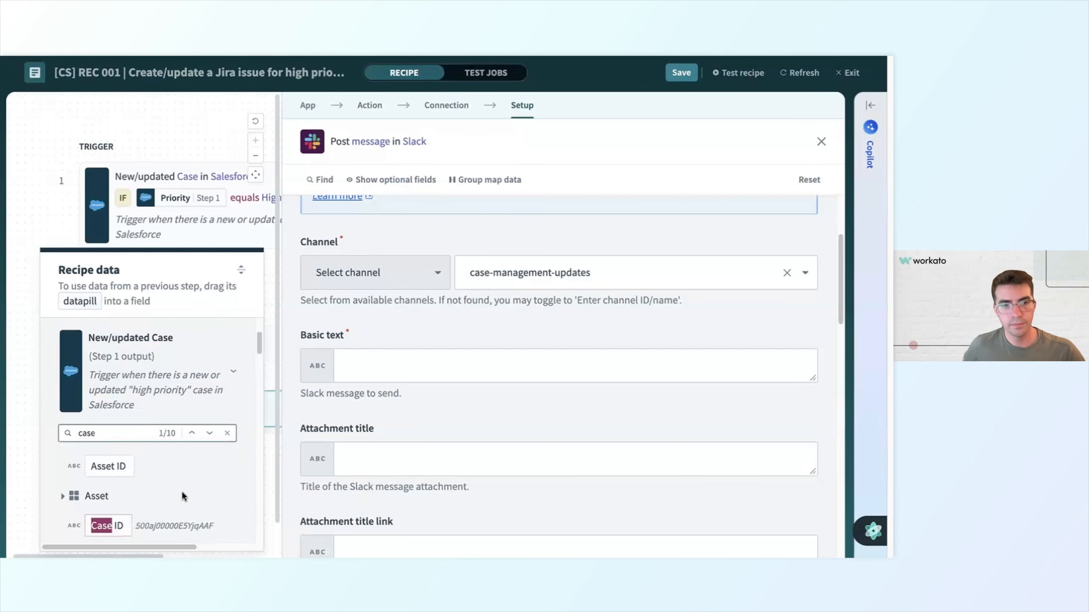
{"action": "type", "text": " num"}
{"action": "left_click_drag", "start_coordinate": [114, 526], "coordinate": [339, 367]}
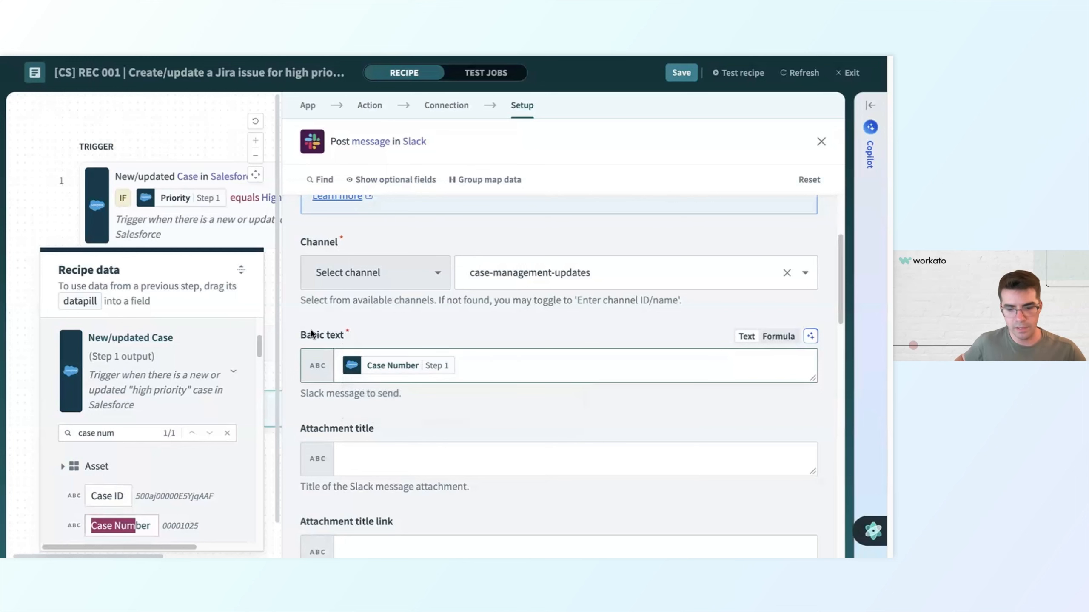
- Put "Case updated:" before the Case Number datapill in the Basic text and an exclamation mark after it
{"action": "type", "text": "Case upda"}
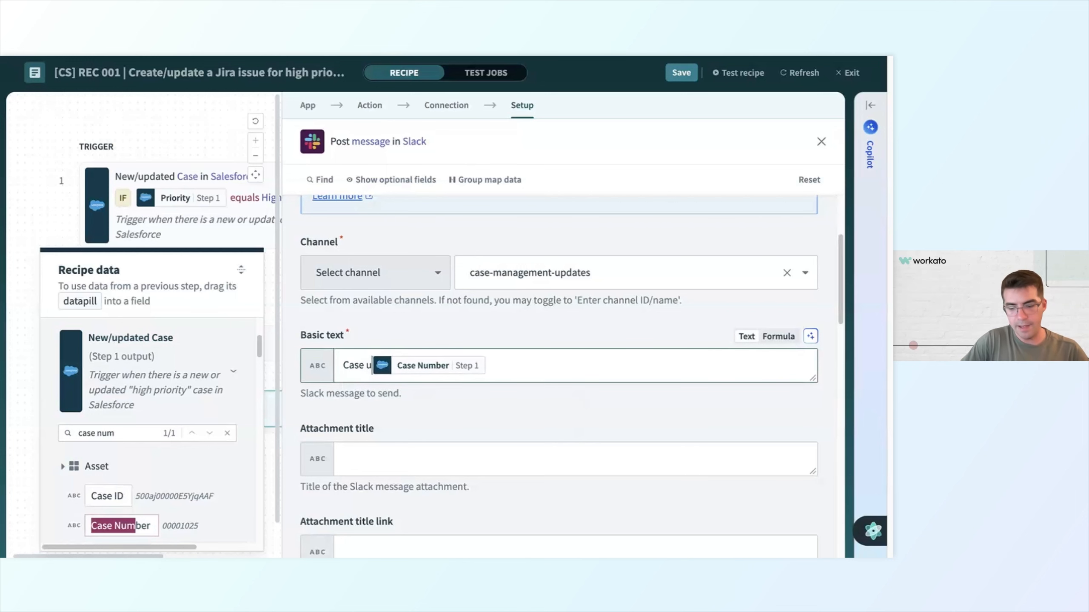
{"action": "type", "text": "ted:"}
{"action": "key", "text": "End"}
{"action": "type", "text": "!"}
- Set the Slack message's attachment title to the suggested Subject datapill from the Salesforce case
{"action": "scroll", "coordinate": [510, 304], "scroll_direction": "down", "scroll_amount": 3}
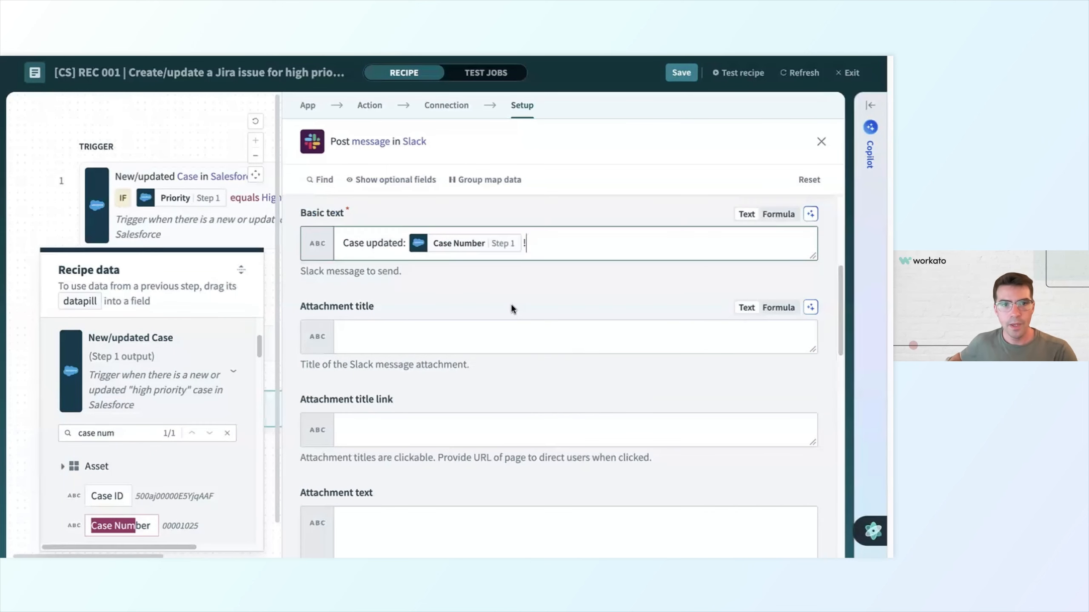
{"action": "left_click", "coordinate": [525, 335]}
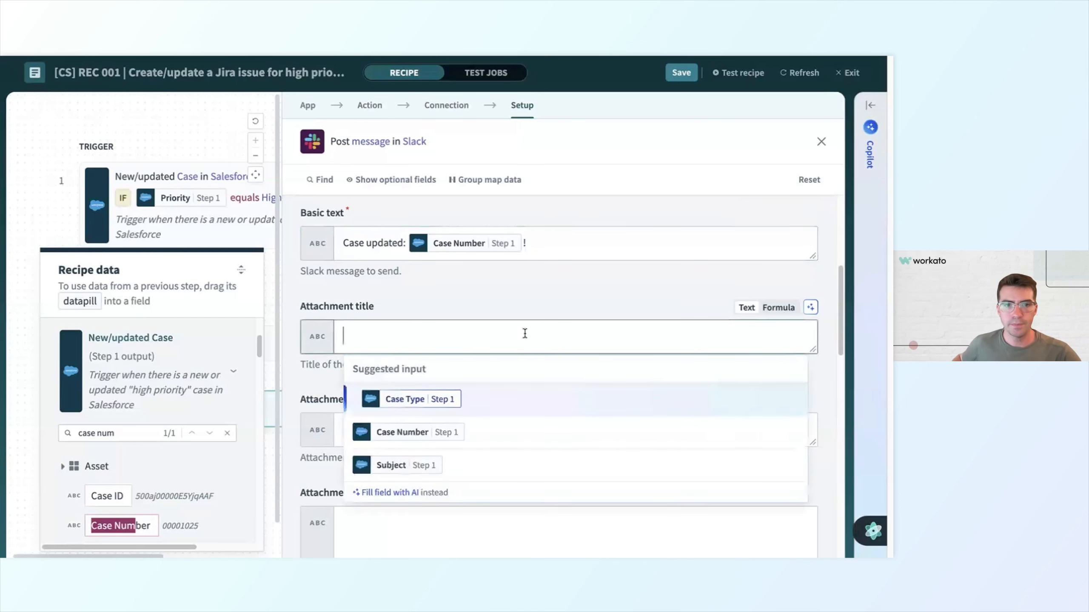
{"action": "left_click", "coordinate": [489, 466]}
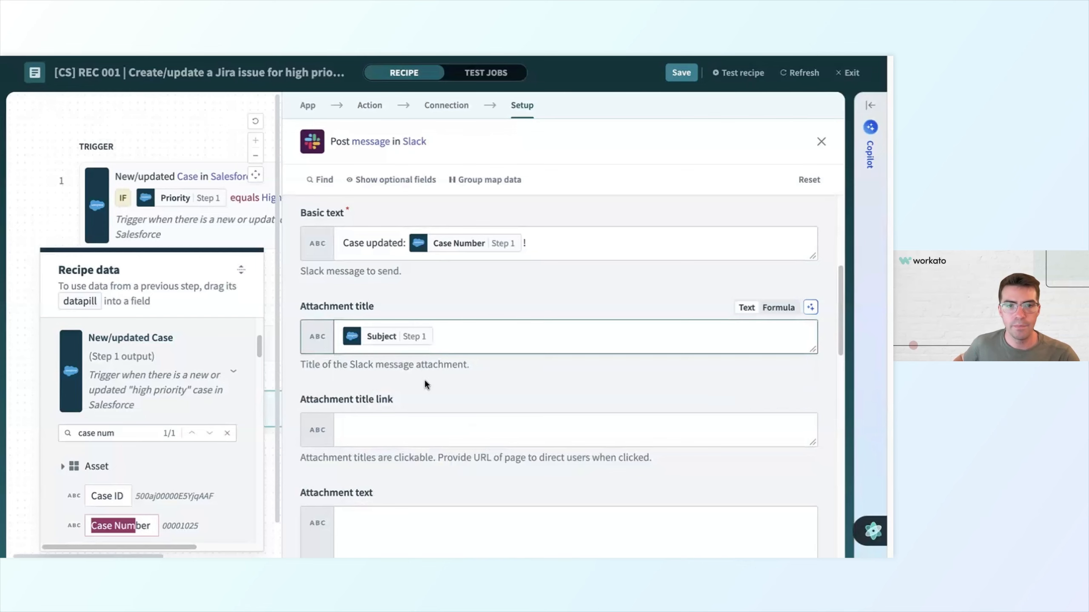
{"action": "scroll", "coordinate": [425, 380], "scroll_direction": "down", "scroll_amount": 1}
{"action": "scroll", "coordinate": [388, 403], "scroll_direction": "down", "scroll_amount": 1}
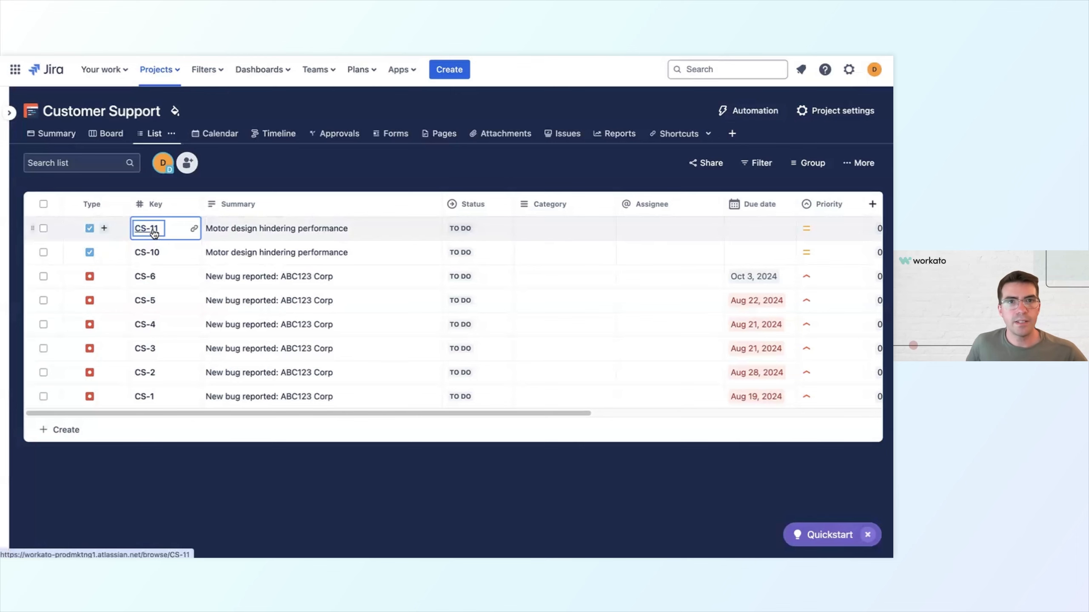
{"action": "right_click", "coordinate": [154, 234]}
{"action": "left_click", "coordinate": [177, 236]}
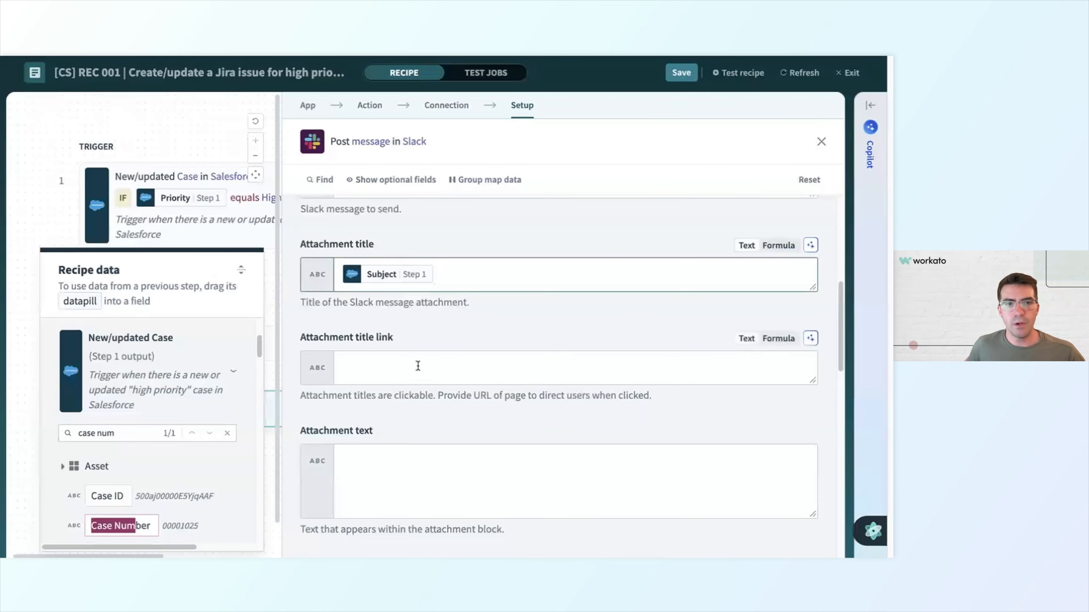
{"action": "left_click", "coordinate": [405, 353]}
{"action": "type", "text": "https://workato-prodmktng1.atlassian.net/browse/CS-11"}
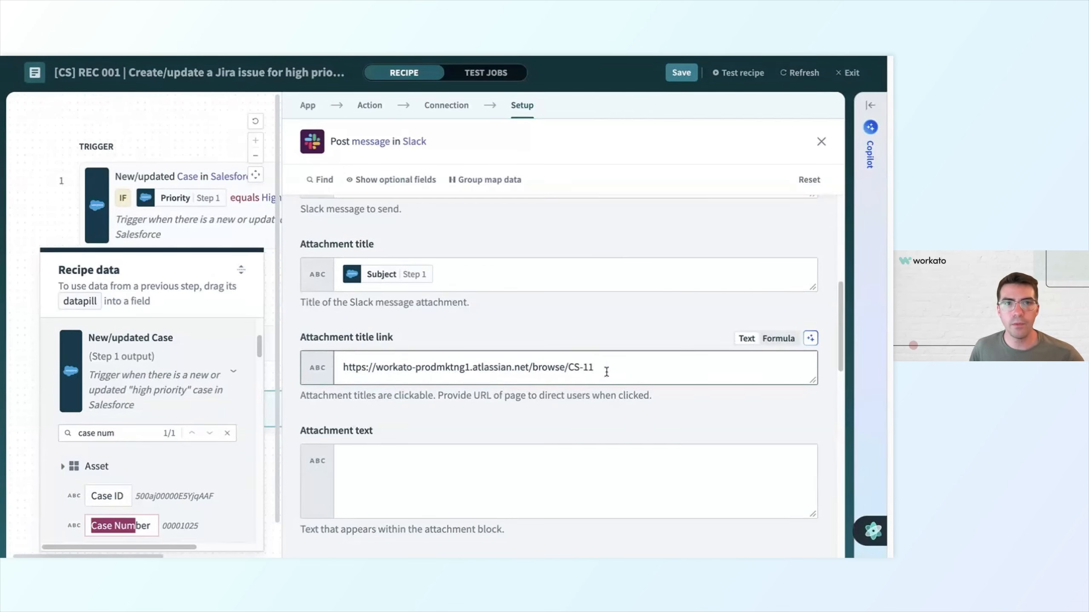
{"action": "left_click_drag", "start_coordinate": [599, 369], "coordinate": [567, 369]}
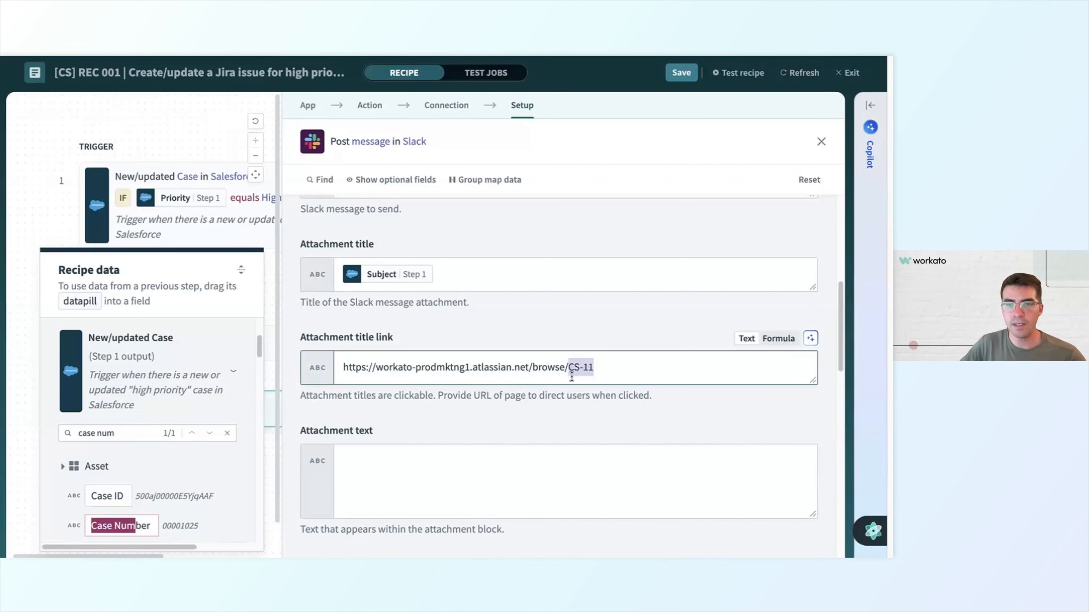
{"action": "key", "text": "BackSpace"}
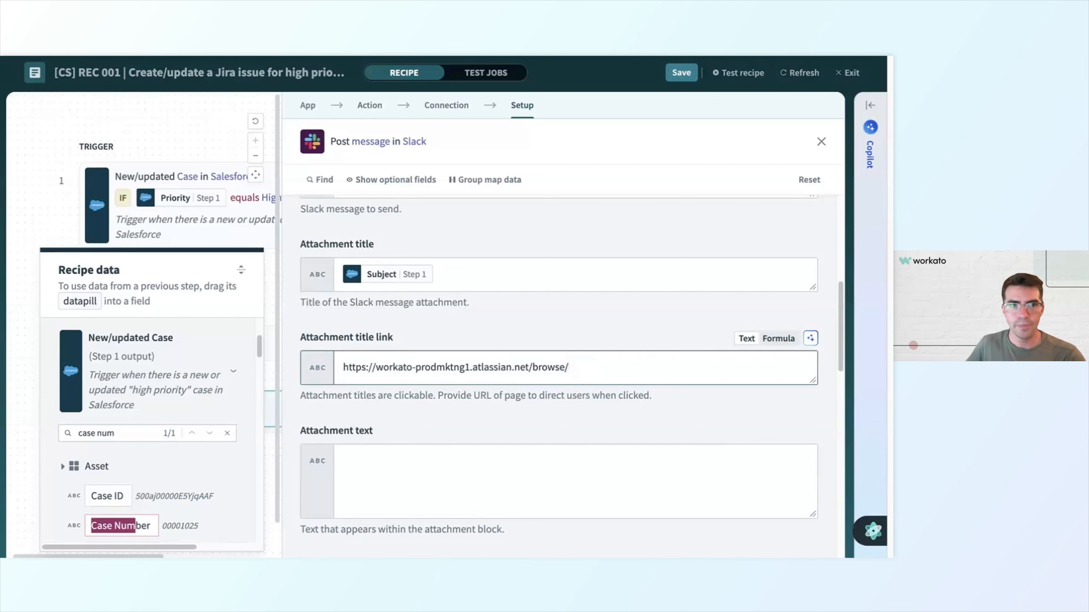
- Append the Key datapill from the Jira Create issue output to the end of the Attachment title link URL
{"action": "left_click", "coordinate": [225, 434]}
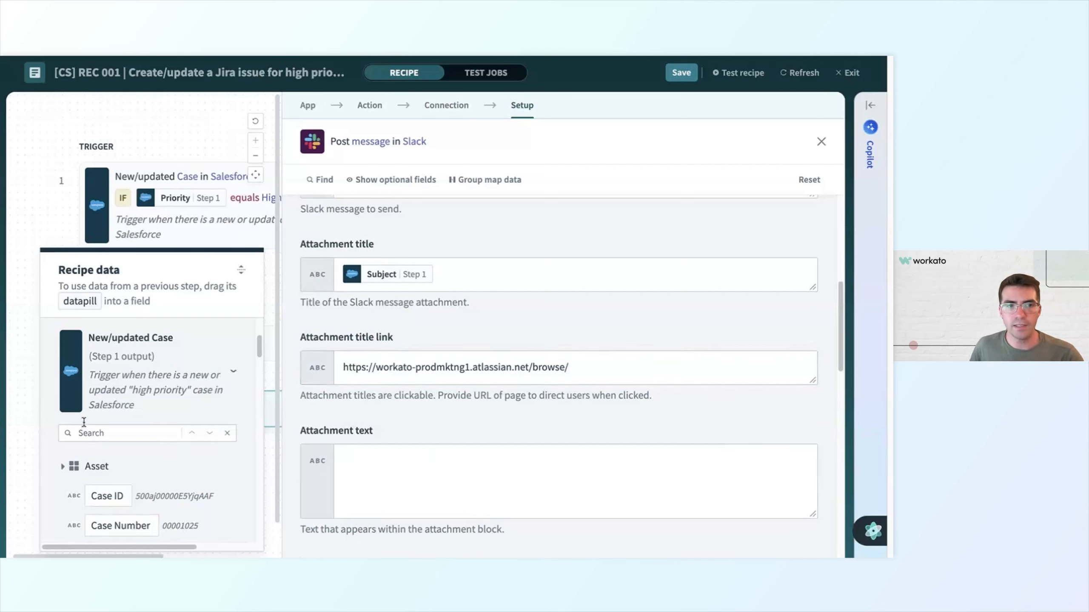
{"action": "scroll", "coordinate": [159, 373], "scroll_direction": "down", "scroll_amount": 5}
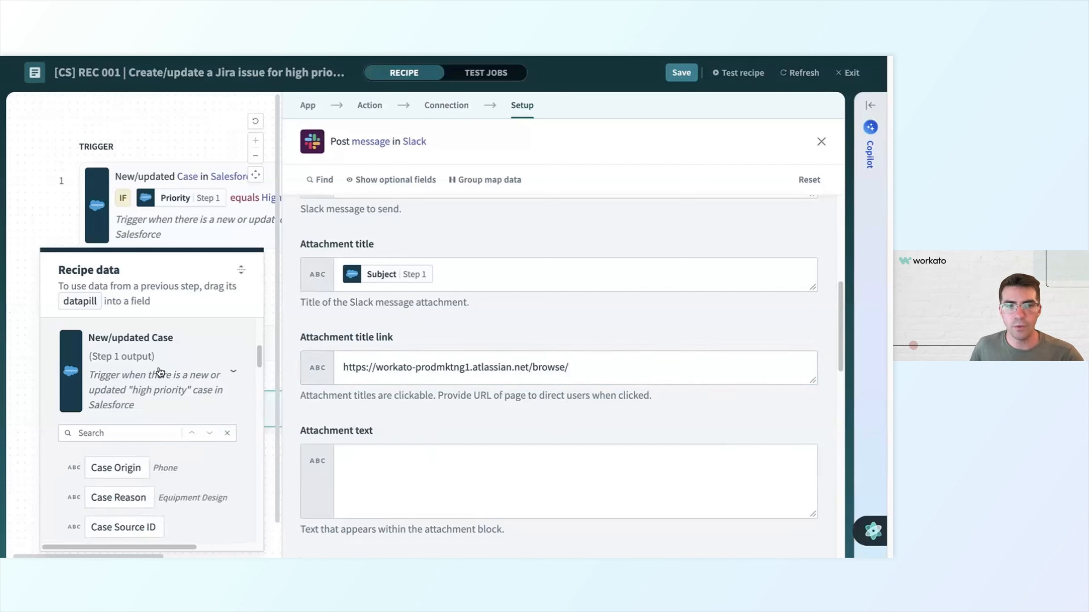
{"action": "left_click", "coordinate": [236, 372]}
{"action": "scroll", "coordinate": [201, 395], "scroll_direction": "up", "scroll_amount": 2}
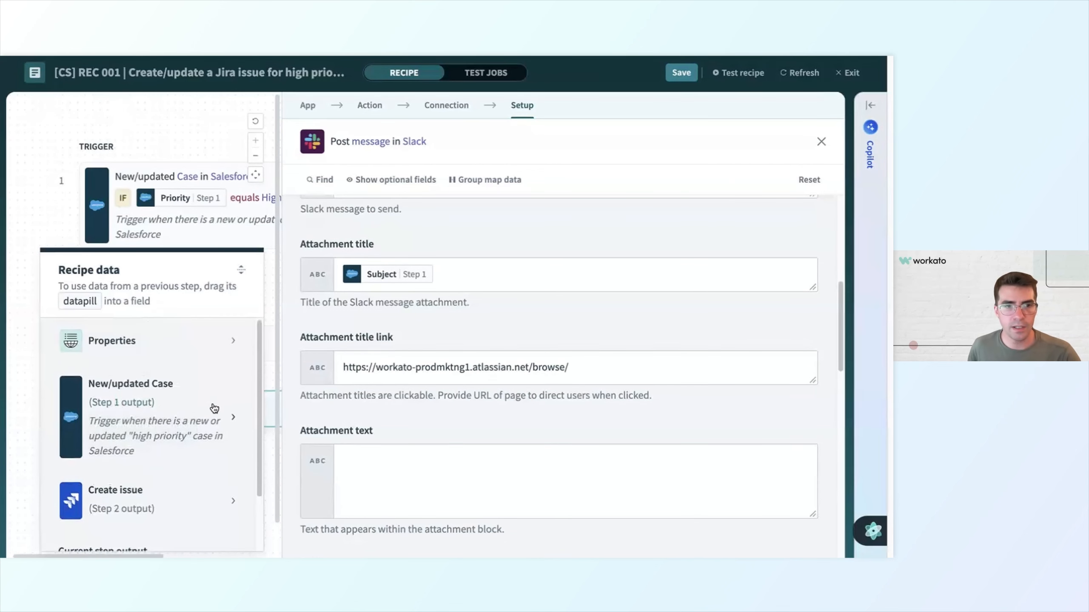
{"action": "scroll", "coordinate": [214, 408], "scroll_direction": "down", "scroll_amount": 1}
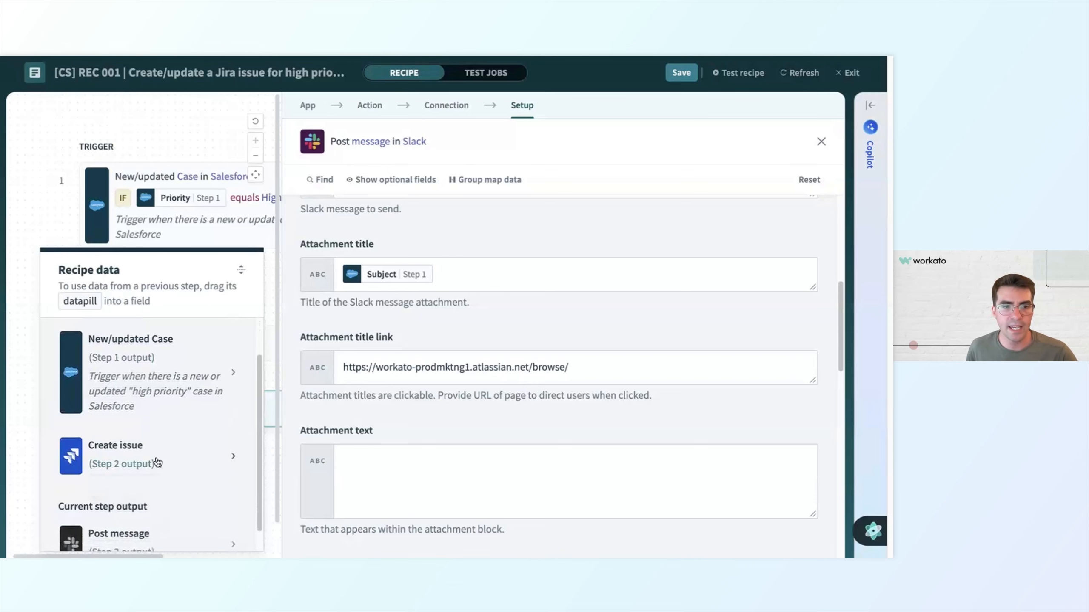
{"action": "left_click", "coordinate": [162, 460]}
{"action": "scroll", "coordinate": [171, 440], "scroll_direction": "down", "scroll_amount": 3}
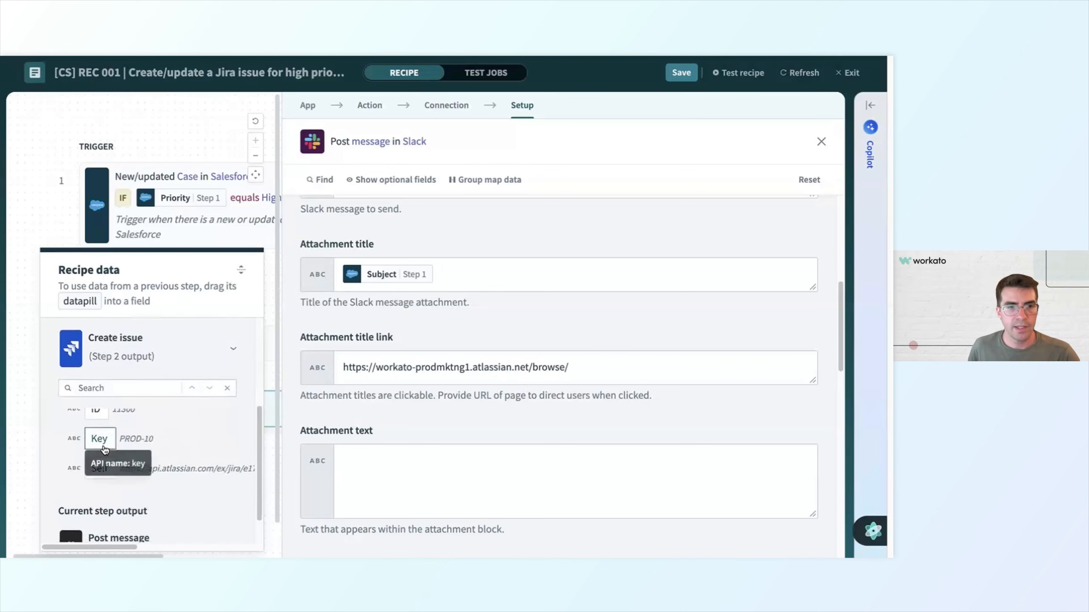
{"action": "scroll", "coordinate": [116, 450], "scroll_direction": "up", "scroll_amount": 1}
{"action": "left_click_drag", "start_coordinate": [113, 451], "coordinate": [516, 389]}
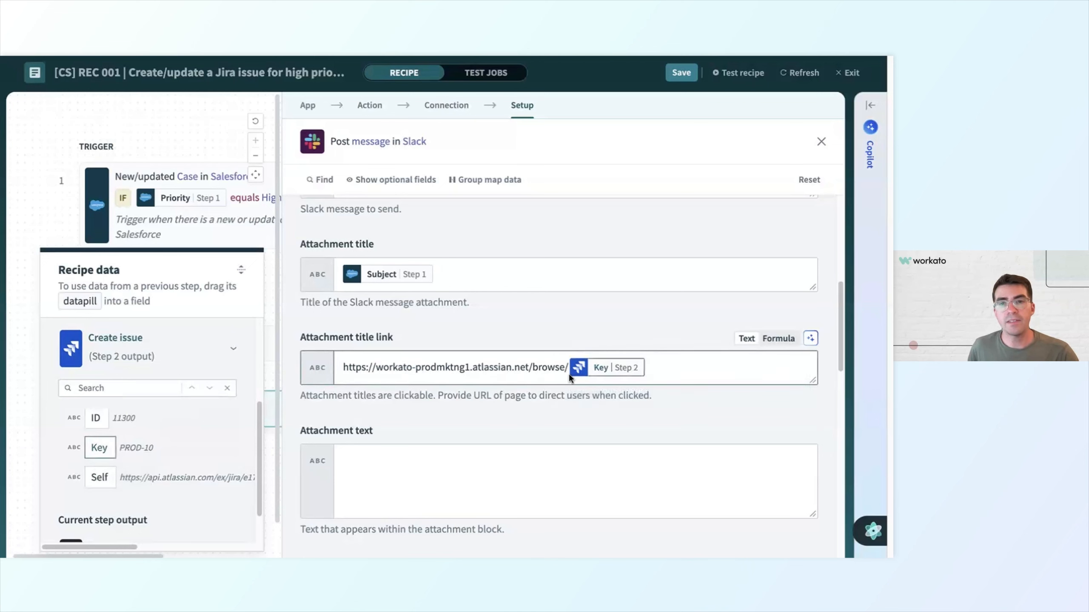
{"action": "mouse_move", "coordinate": [573, 371]}
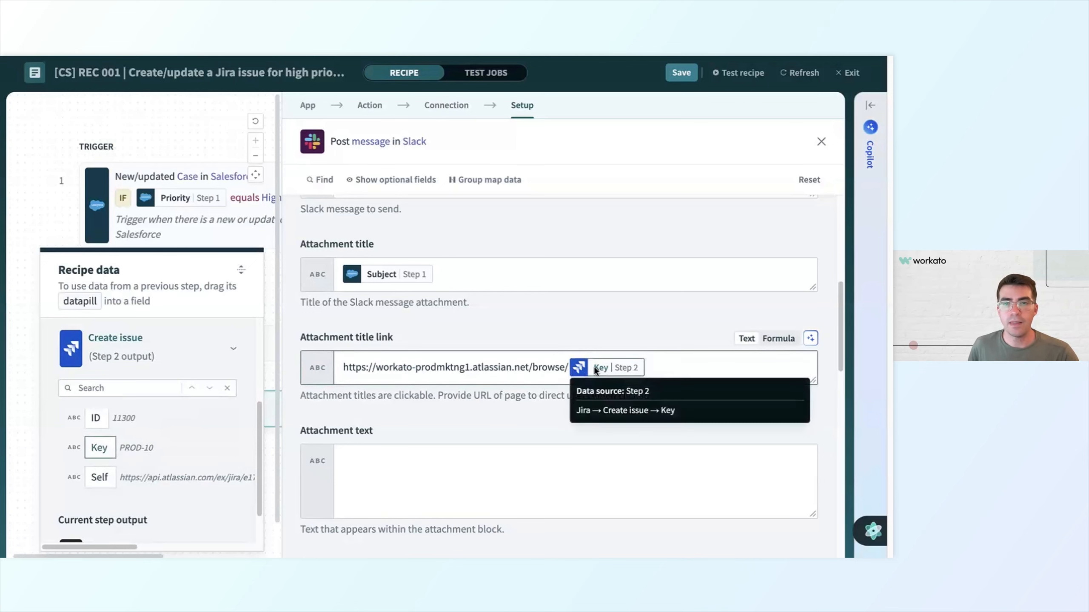
- Set the Slack message's Attachment text to the suggested Description datapill from the Salesforce case
{"action": "scroll", "coordinate": [468, 441], "scroll_direction": "down", "scroll_amount": 3}
{"action": "left_click", "coordinate": [408, 324]}
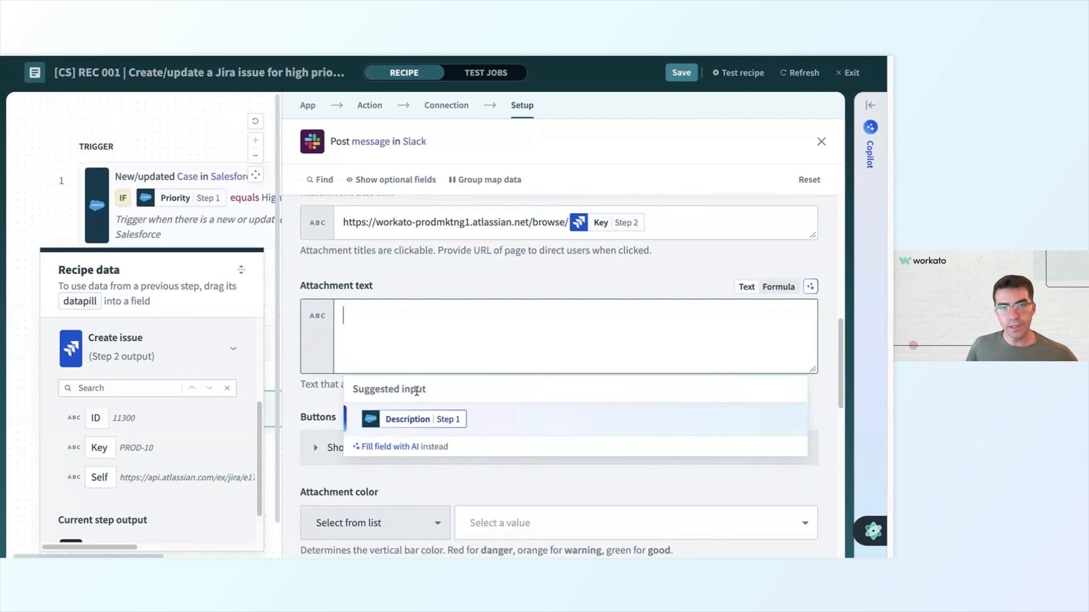
{"action": "left_click", "coordinate": [430, 423]}
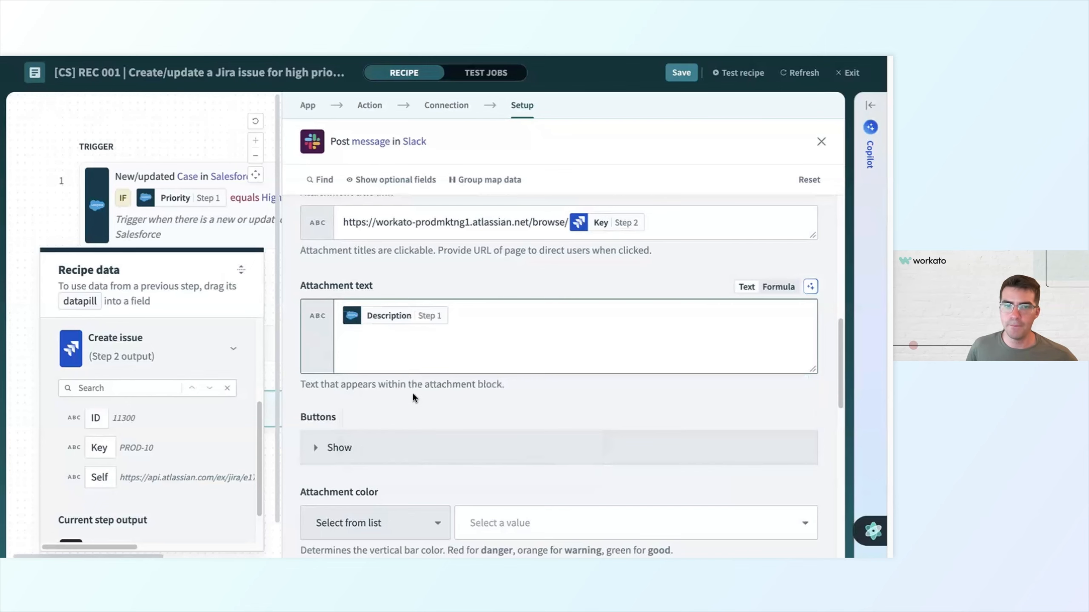
- Review the remaining Slack message fields and set the Attachment color to Warning
{"action": "scroll", "coordinate": [437, 422], "scroll_direction": "down", "scroll_amount": 5}
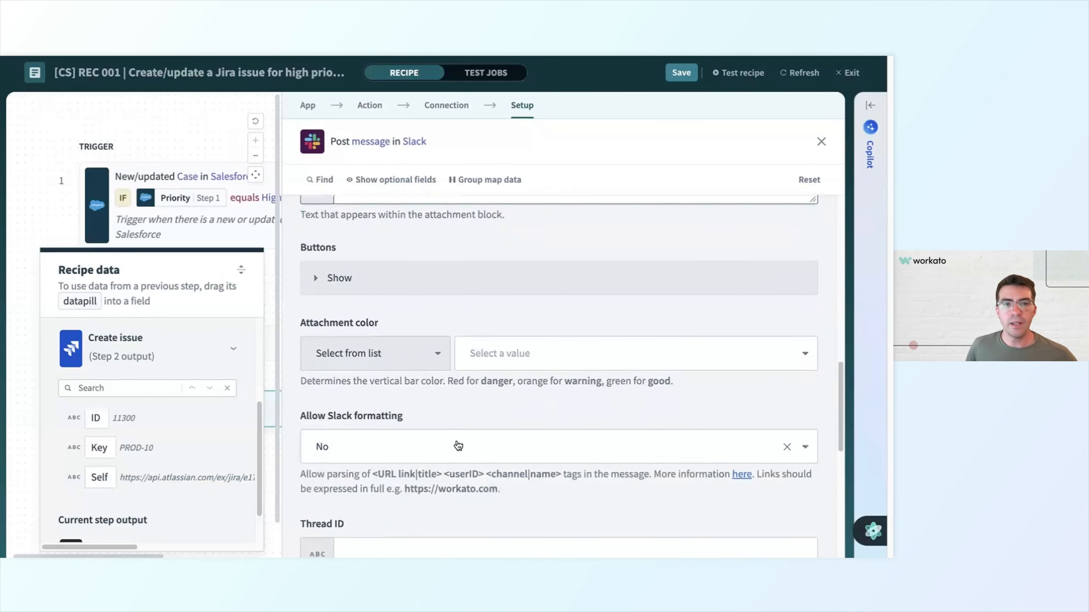
{"action": "scroll", "coordinate": [457, 446], "scroll_direction": "down", "scroll_amount": 3}
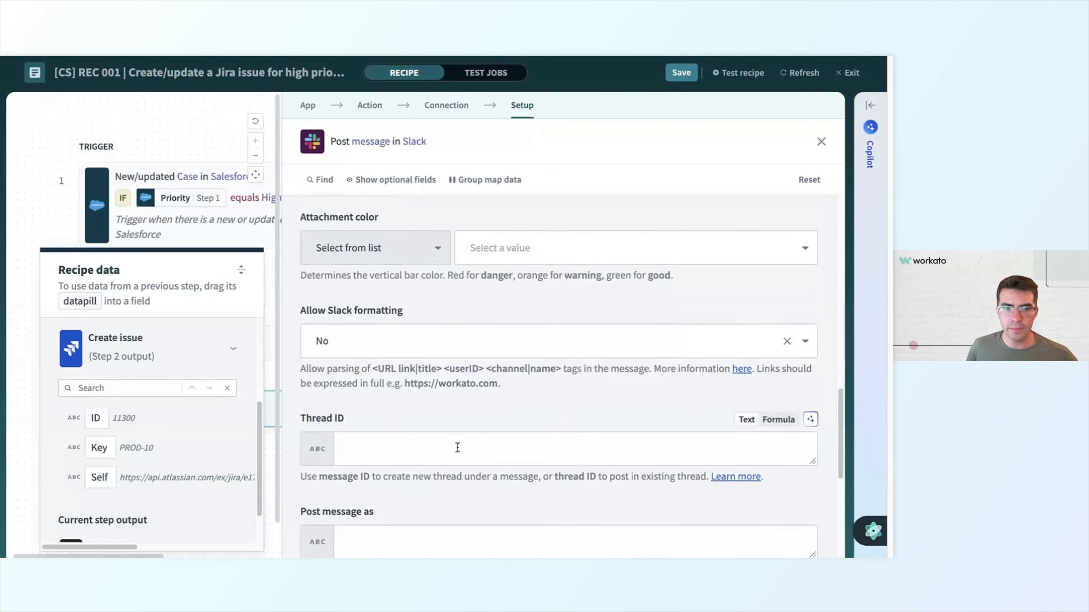
{"action": "scroll", "coordinate": [458, 447], "scroll_direction": "down", "scroll_amount": 5}
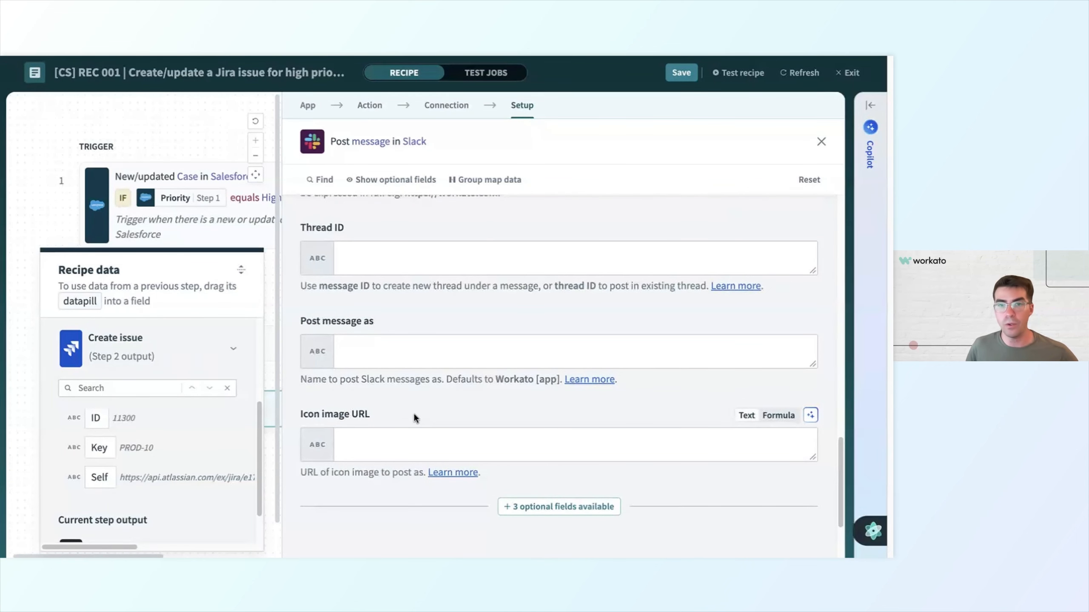
{"action": "scroll", "coordinate": [413, 415], "scroll_direction": "up", "scroll_amount": 5}
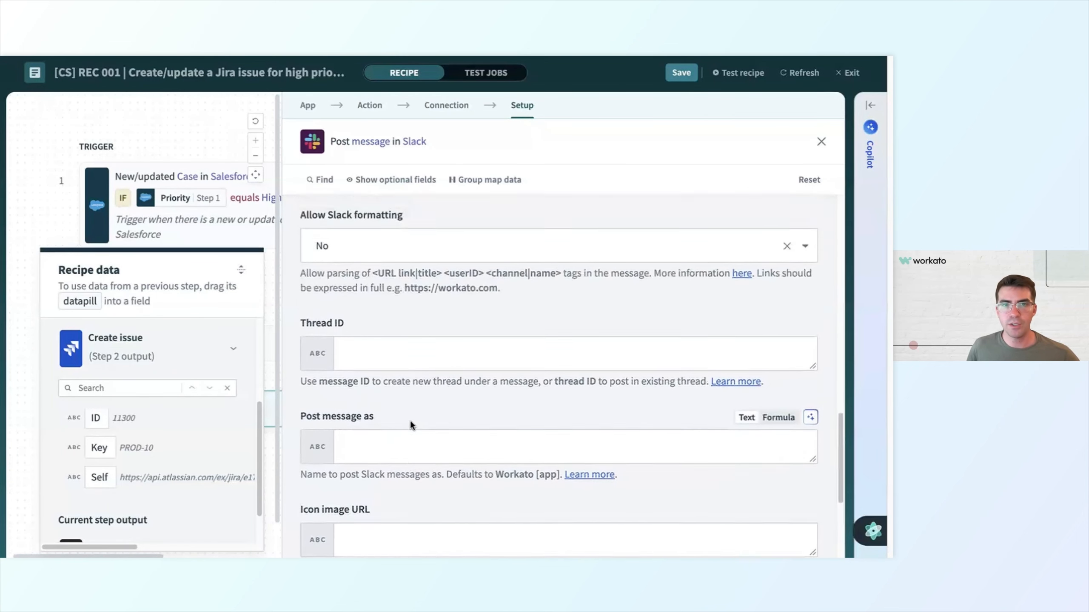
{"action": "scroll", "coordinate": [399, 410], "scroll_direction": "up", "scroll_amount": 1}
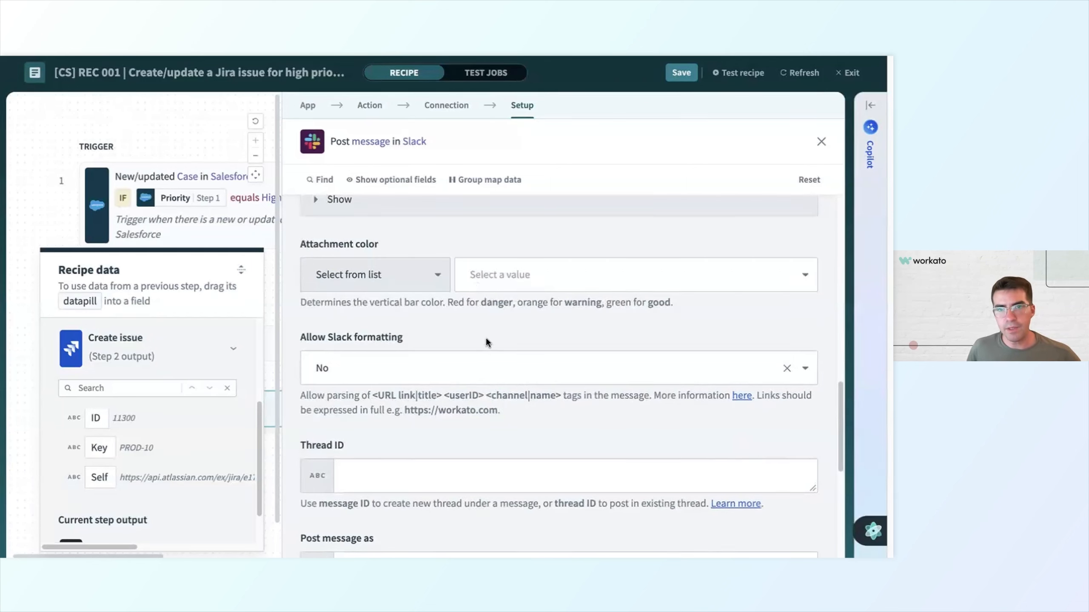
{"action": "left_click", "coordinate": [485, 277]}
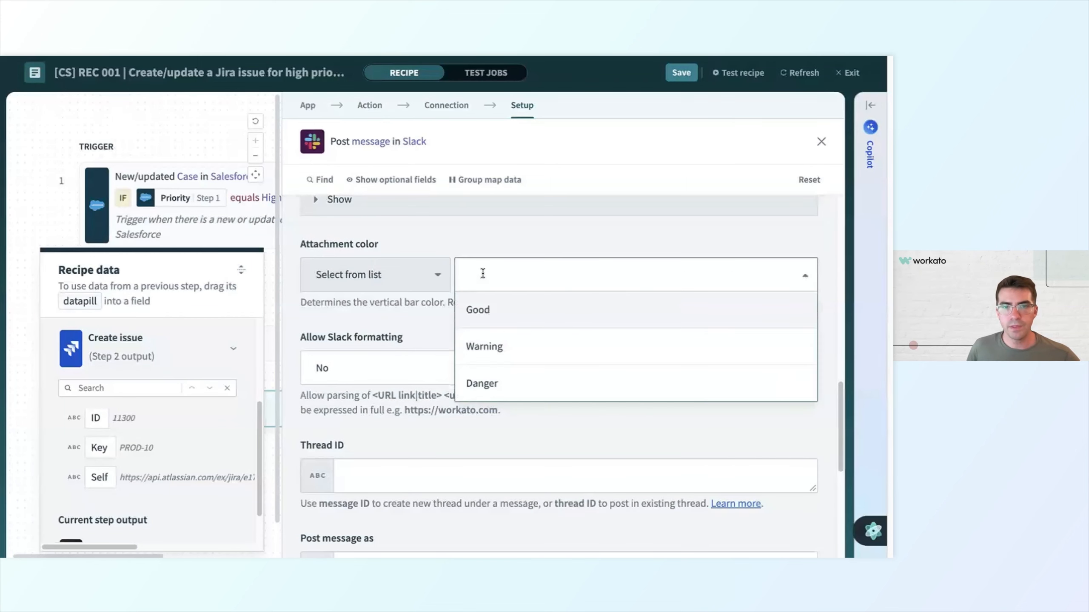
{"action": "left_click", "coordinate": [546, 358]}
- Save the recipe with the configured Slack action and repeat its existing test job
{"action": "scroll", "coordinate": [514, 356], "scroll_direction": "down", "scroll_amount": 4}
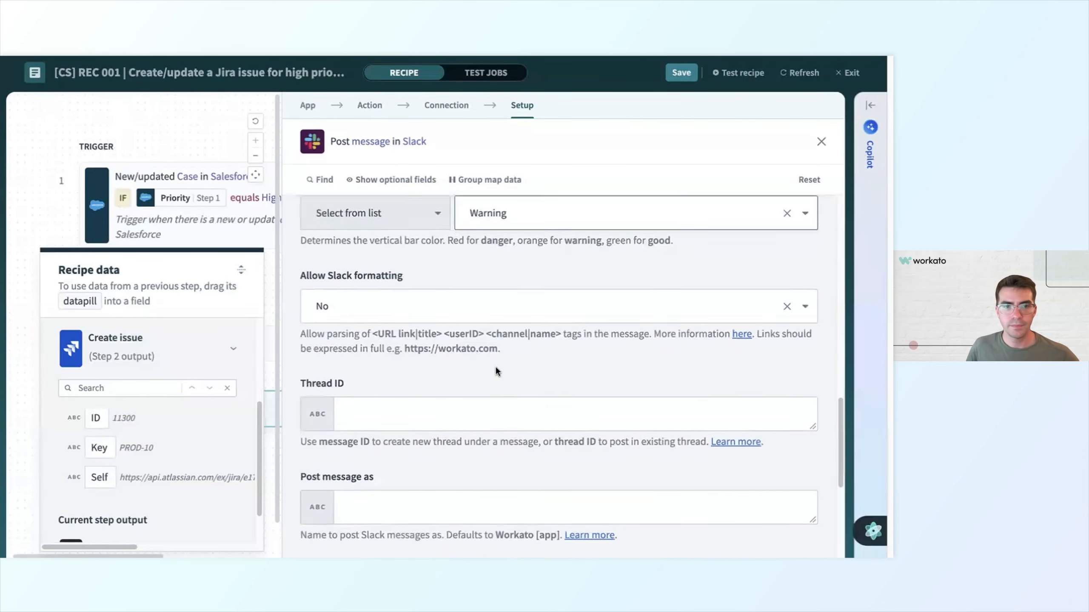
{"action": "scroll", "coordinate": [510, 424], "scroll_direction": "down", "scroll_amount": 4}
{"action": "scroll", "coordinate": [490, 425], "scroll_direction": "up", "scroll_amount": 6}
{"action": "scroll", "coordinate": [490, 408], "scroll_direction": "up", "scroll_amount": 10}
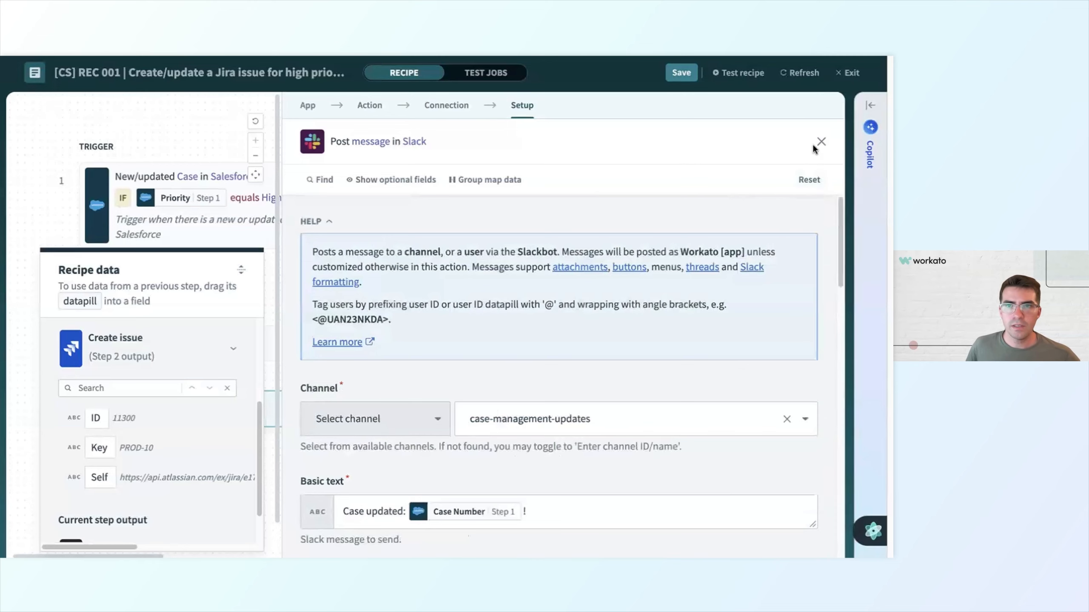
{"action": "left_click", "coordinate": [819, 143]}
{"action": "left_click", "coordinate": [677, 73]}
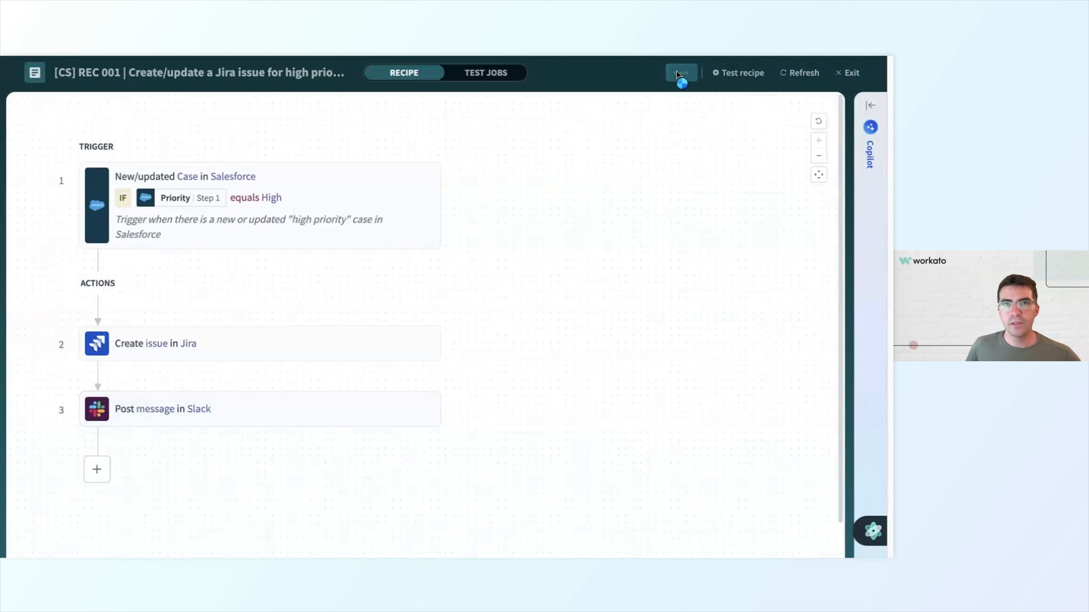
{"action": "left_click", "coordinate": [501, 74]}
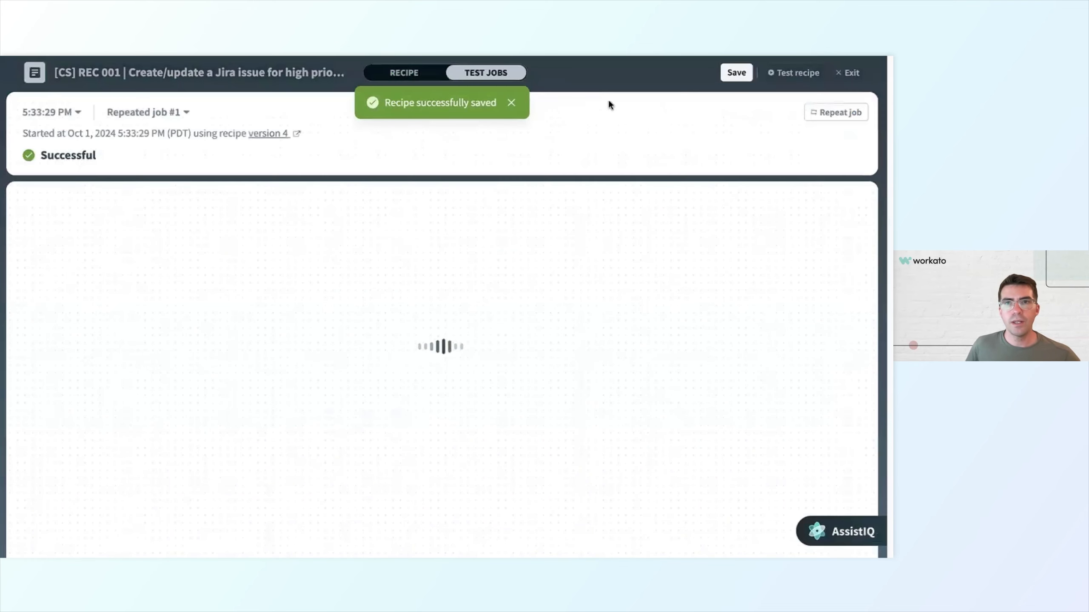
{"action": "left_click", "coordinate": [819, 113]}
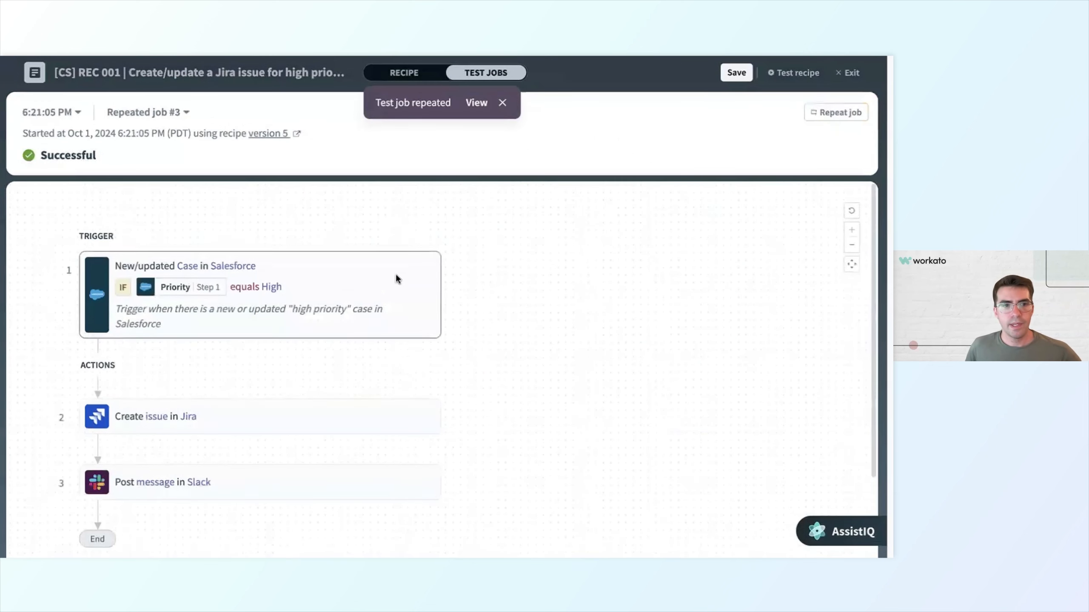
- Inspect the repeated job's Slack step, and open the "Motor design hindering performance" link from the message in Slack's case-management-updates channel
{"action": "scroll", "coordinate": [396, 278], "scroll_direction": "down", "scroll_amount": 2}
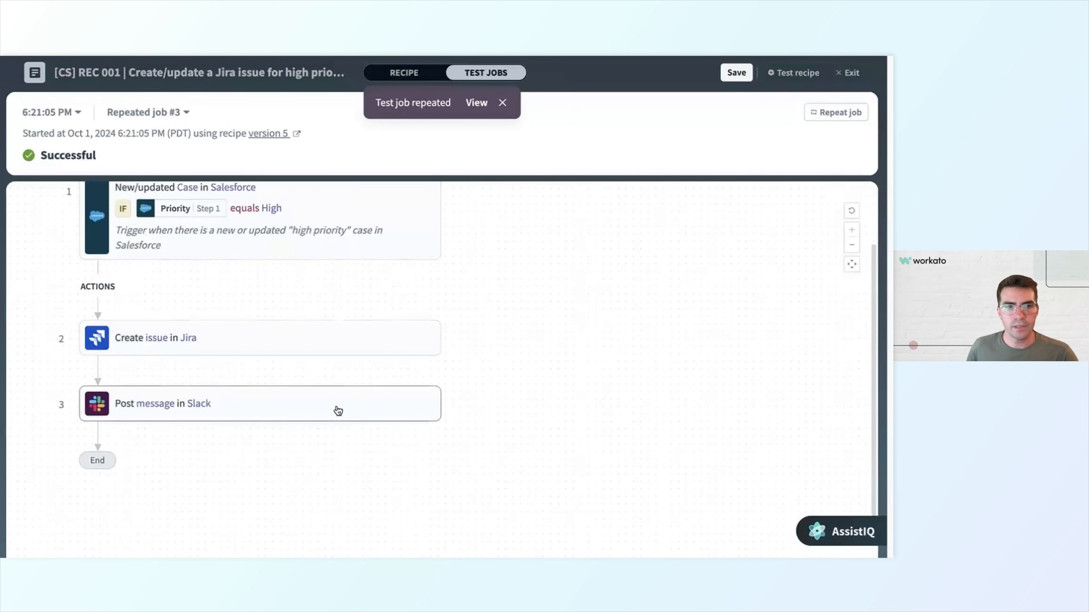
{"action": "left_click", "coordinate": [322, 409]}
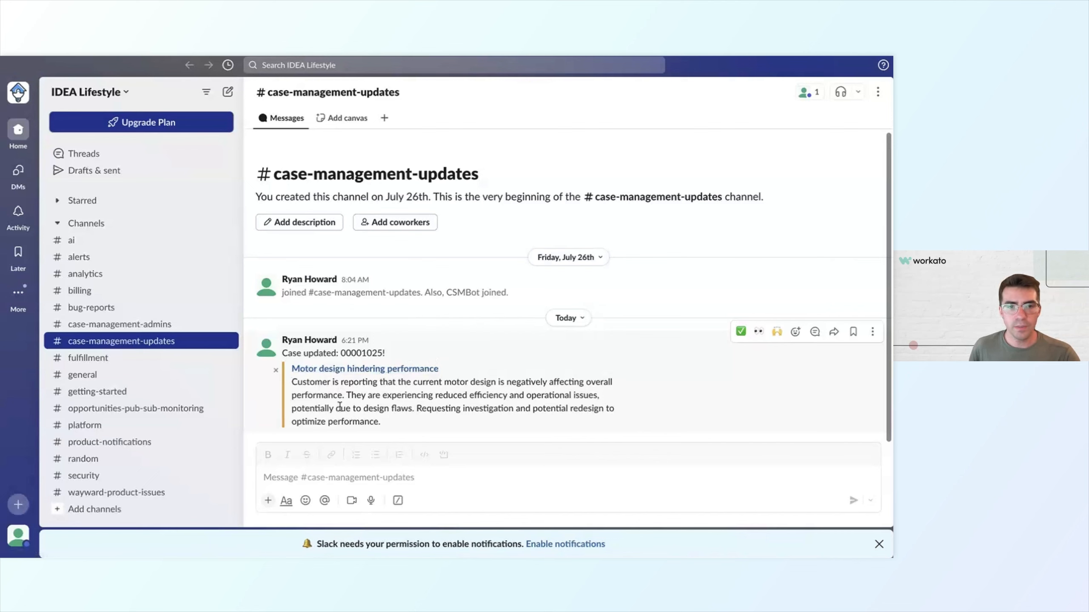
{"action": "left_click", "coordinate": [352, 370]}
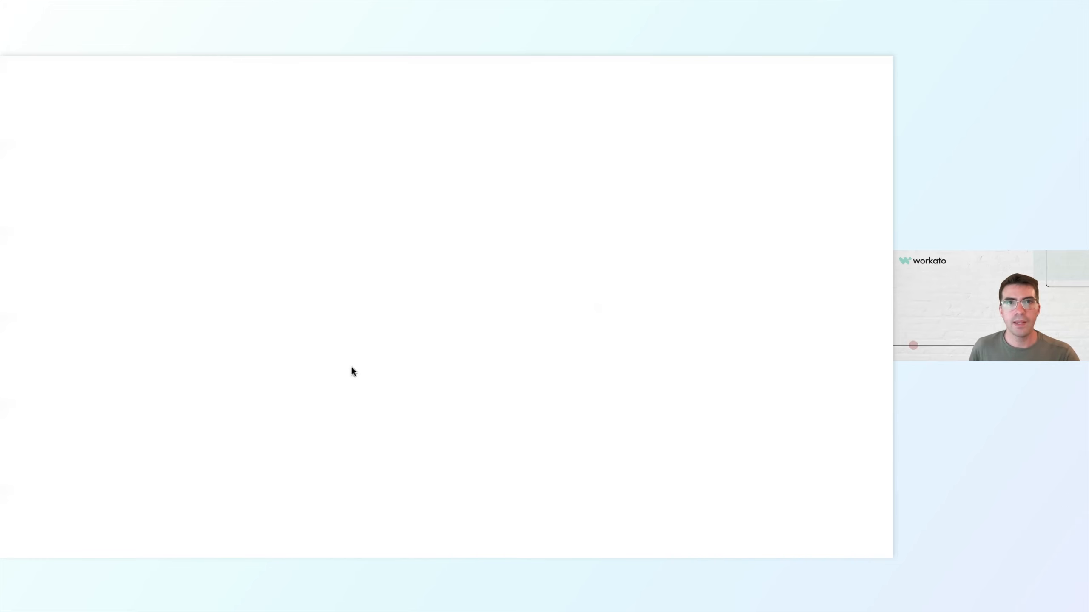